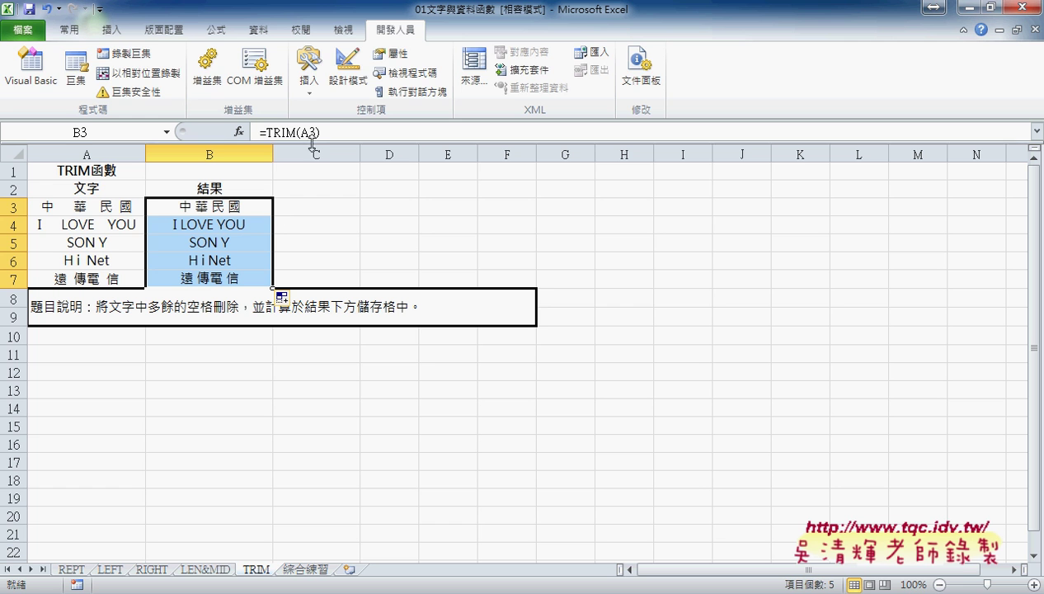
- Delete the =TRIM(A3) formula so cell B3 is empty
drag(326, 132, 225, 134)
key(Delete)
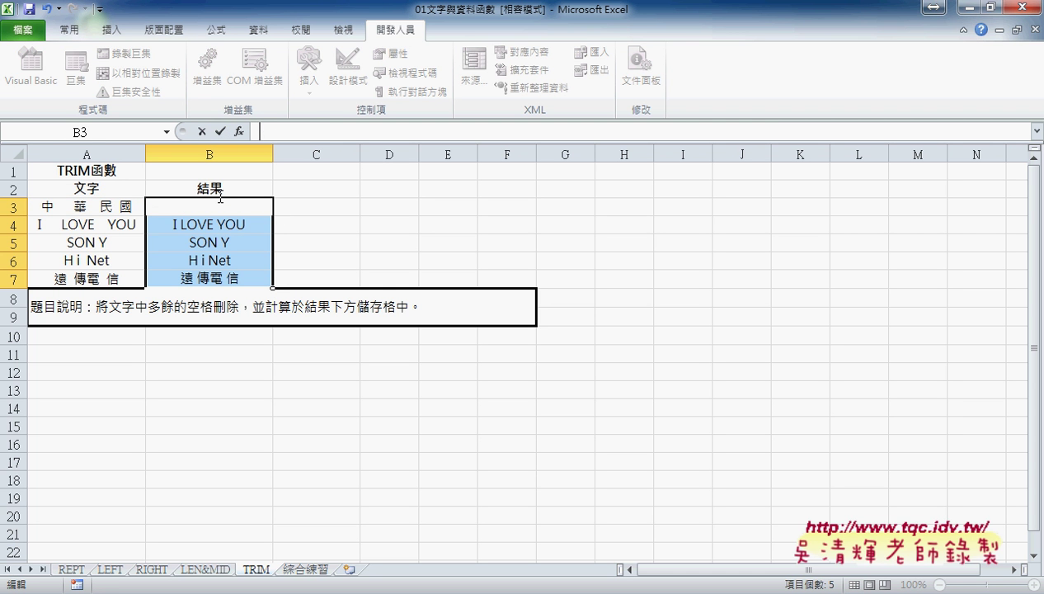
click(202, 132)
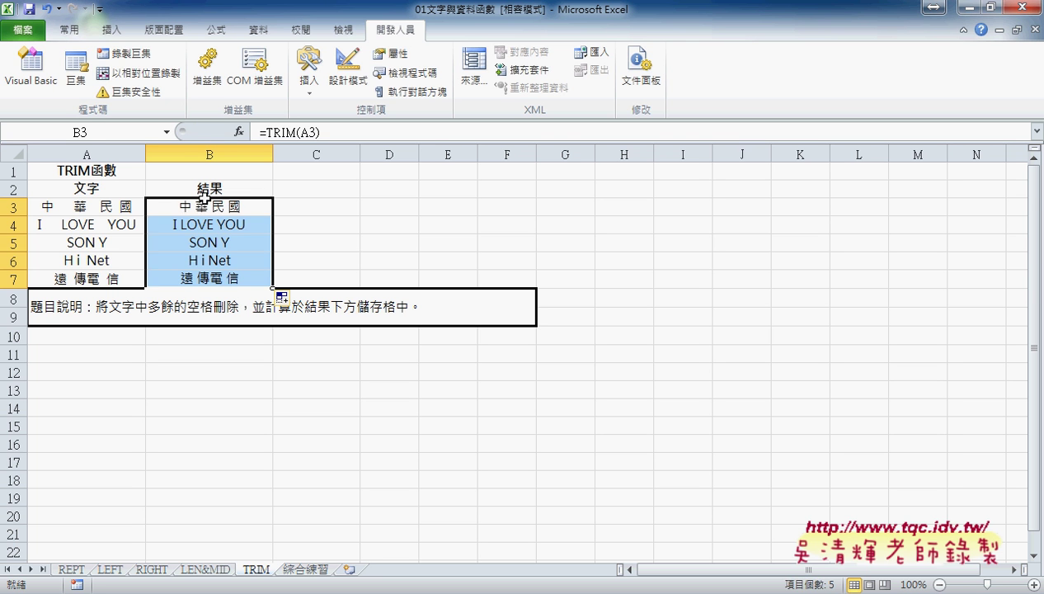
click(203, 204)
click(239, 132)
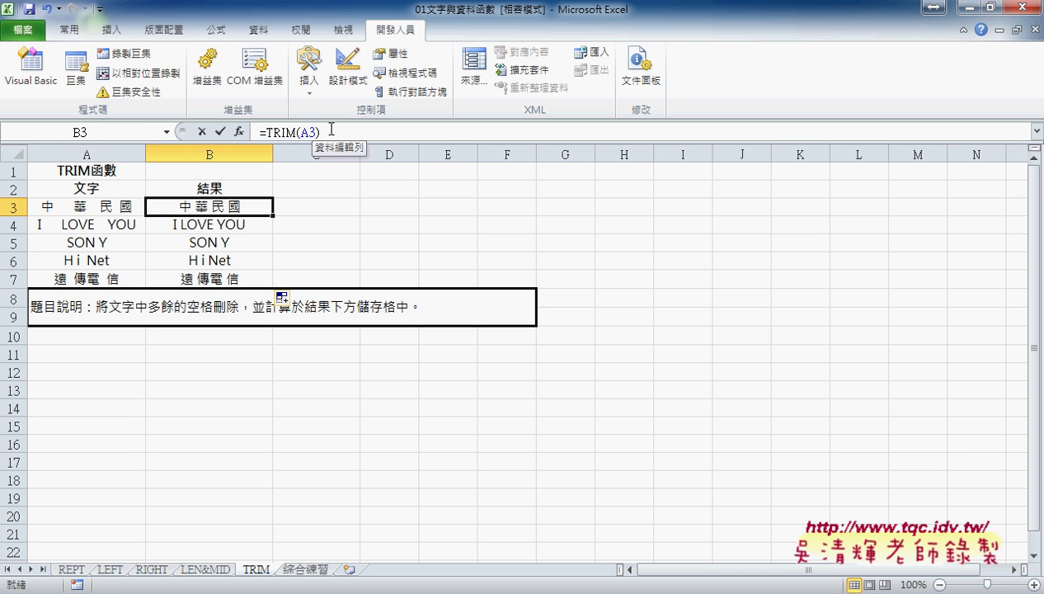
key(Delete)
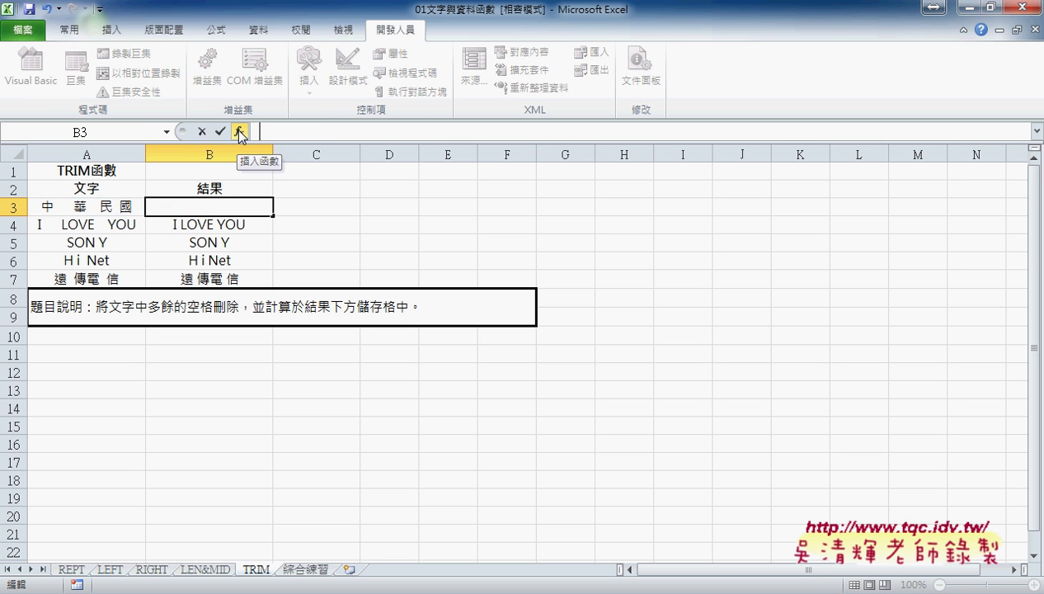
- Search the function list for 取代 and start a SUBSTITUTE formula in B3
click(239, 133)
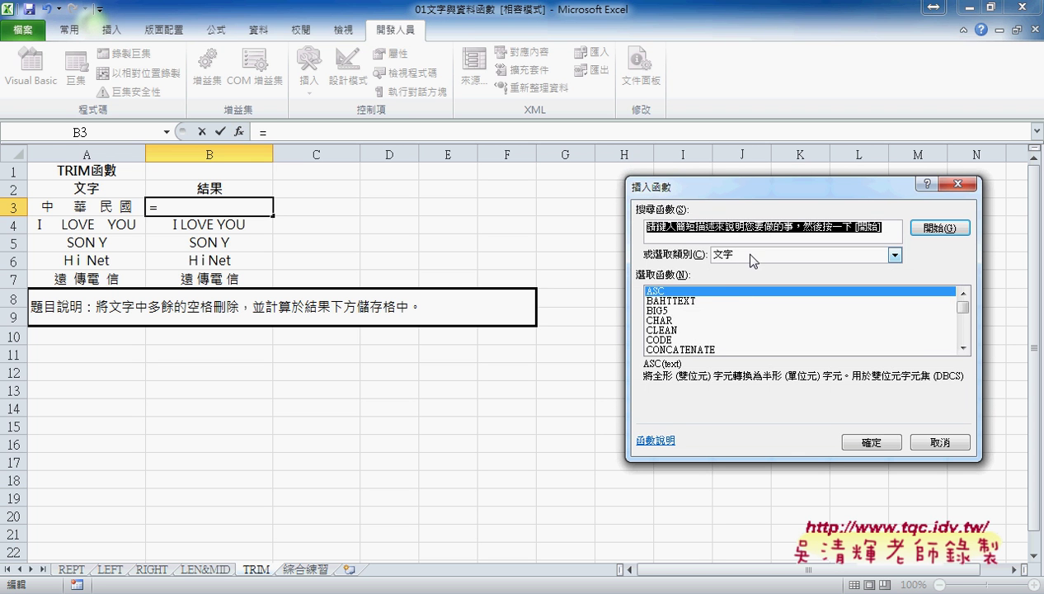
drag(962, 307, 970, 352)
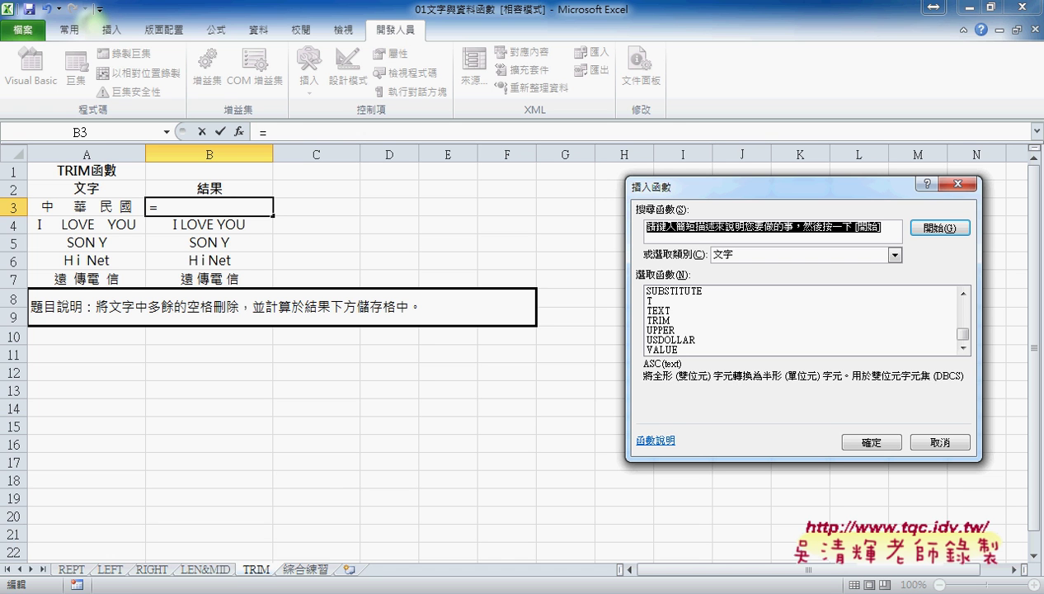
text(取)
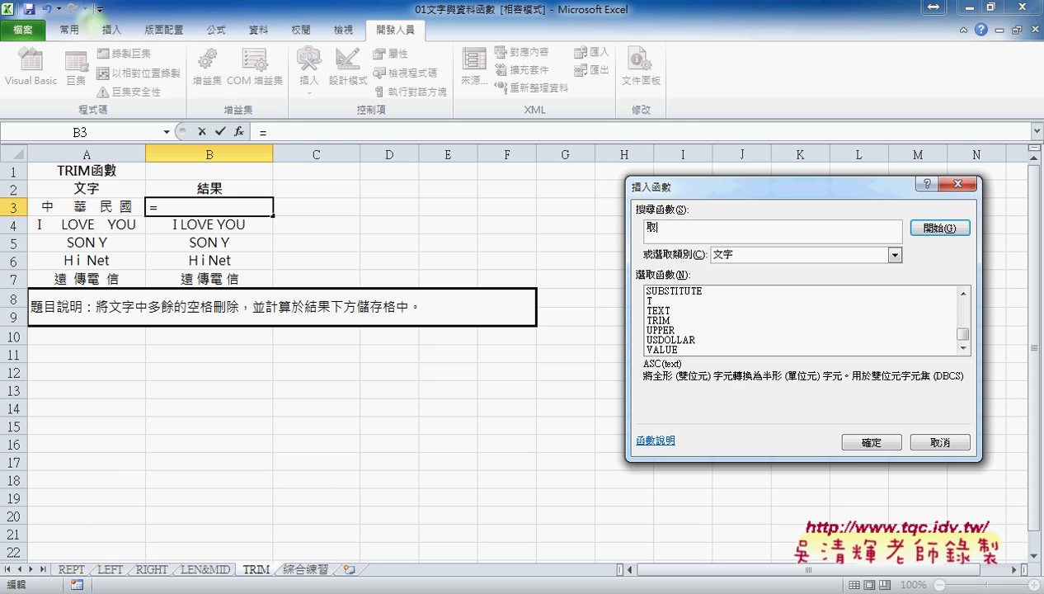
text(代)
key(Return)
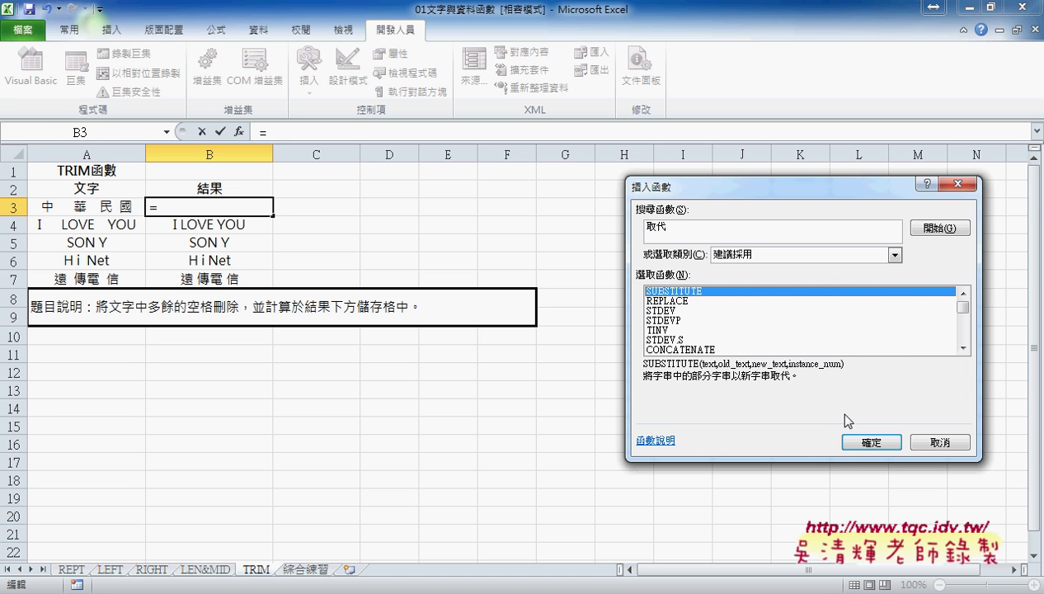
click(871, 442)
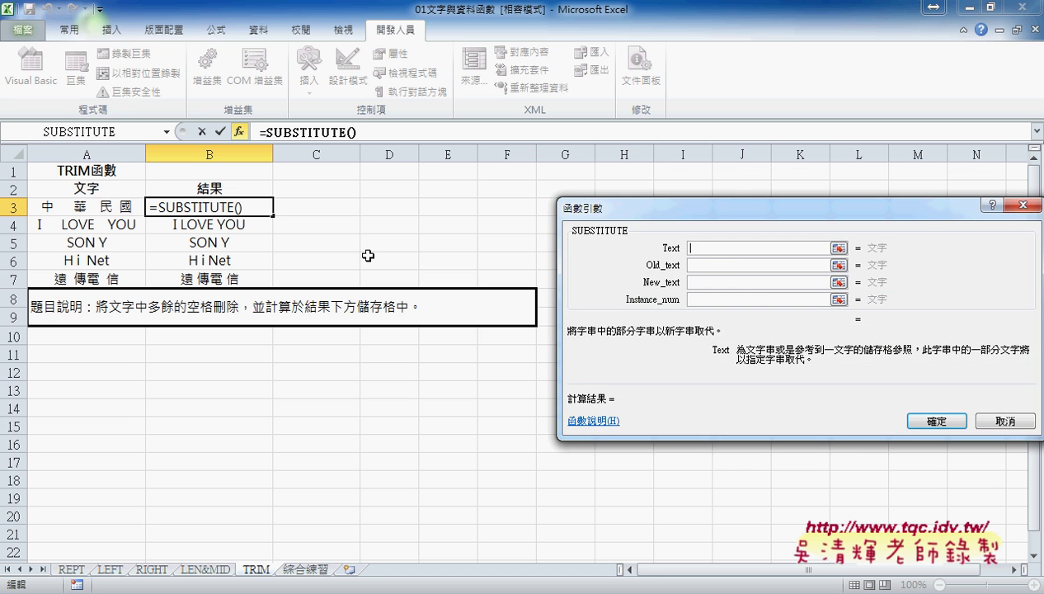
- Enter =SUBSTITUTE(A3," ","") in B3 and fill it down to B7
click(136, 210)
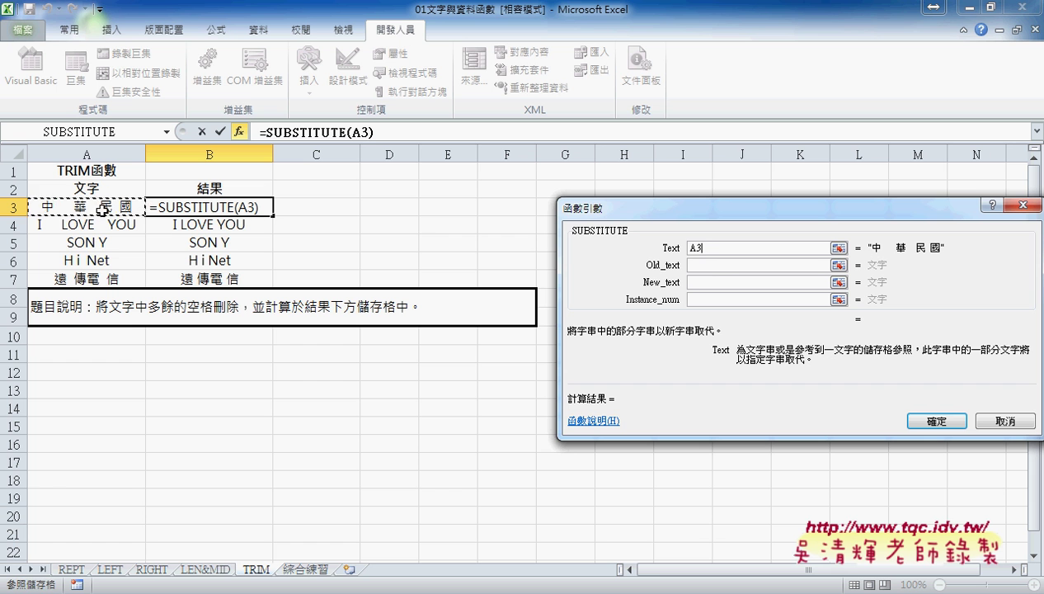
click(709, 265)
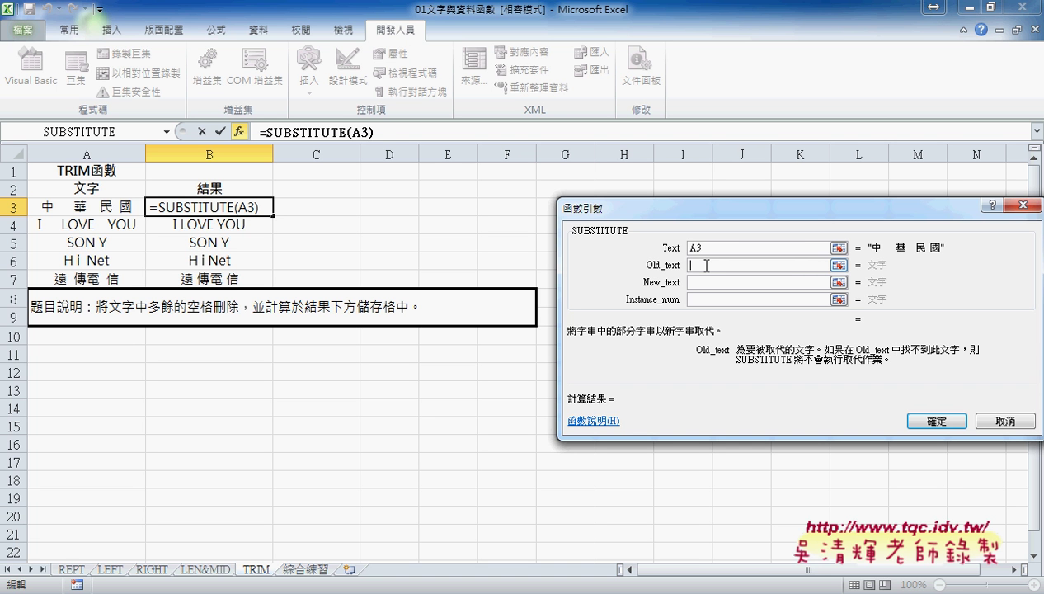
text(" ")
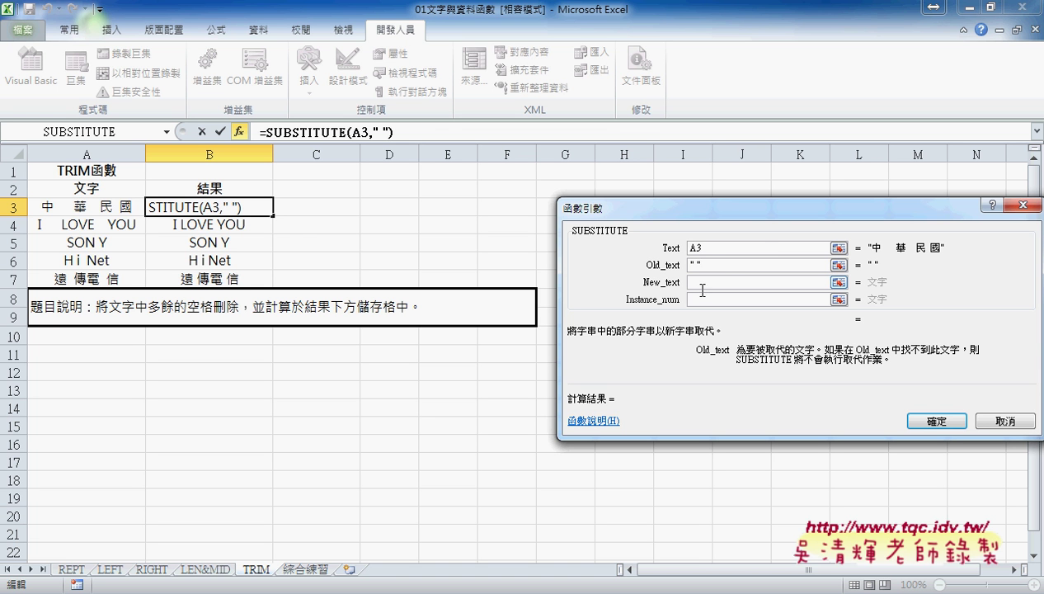
click(703, 283)
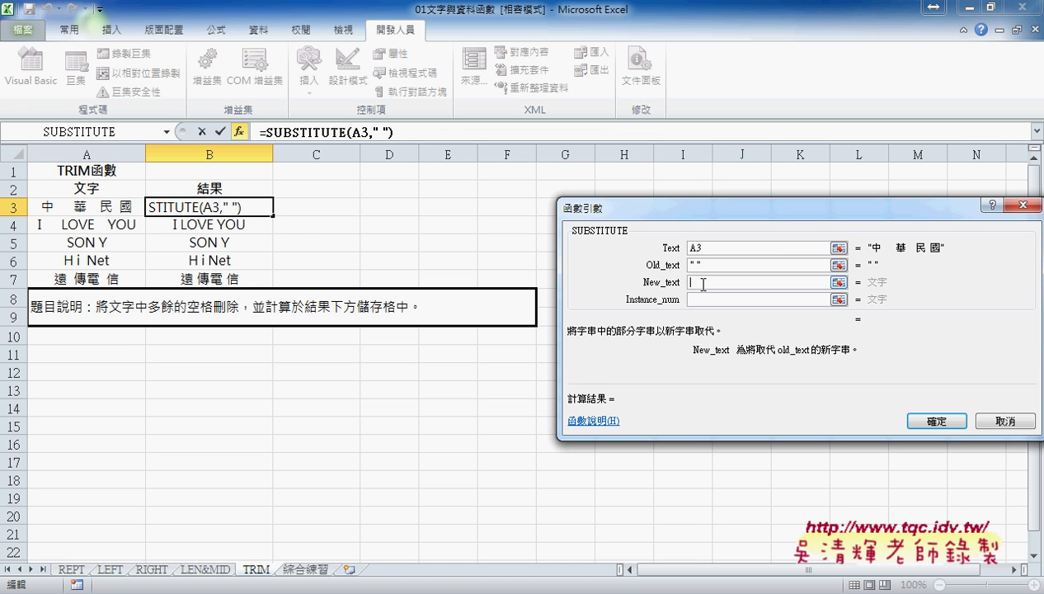
text("")
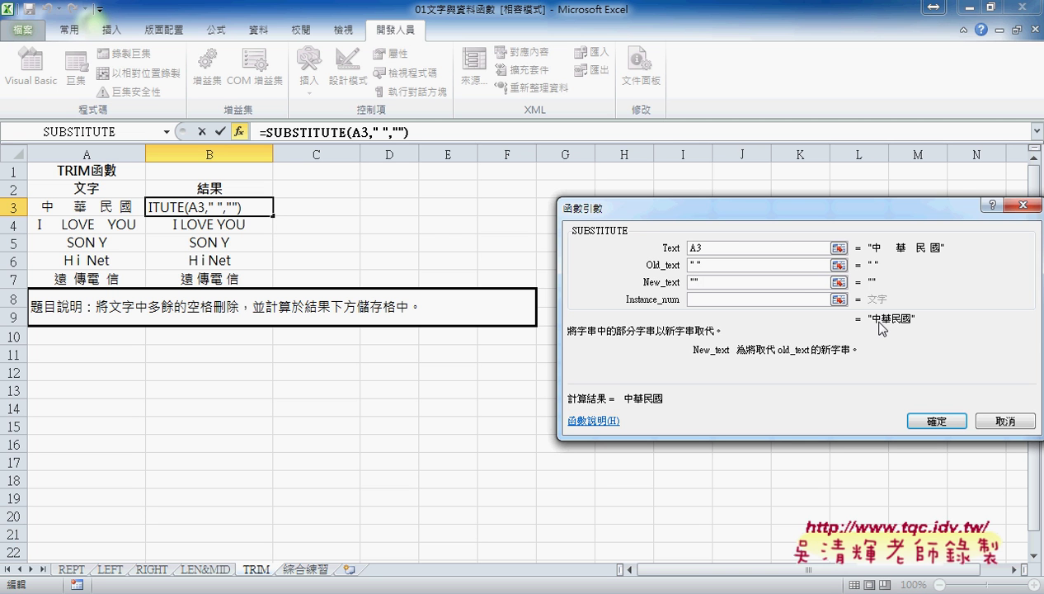
click(938, 421)
drag(275, 219, 272, 285)
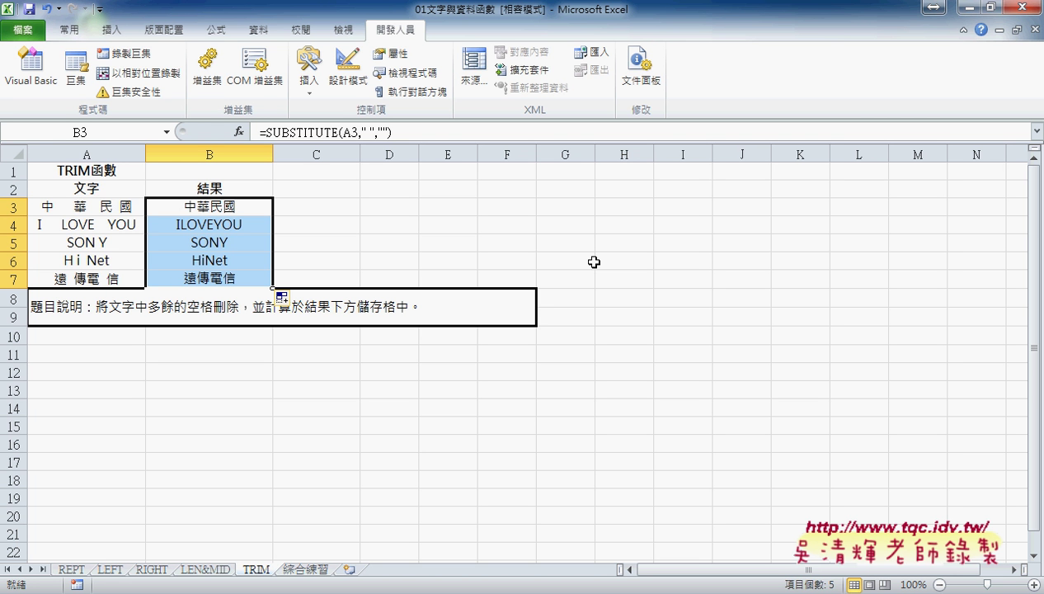
drag(413, 132, 206, 140)
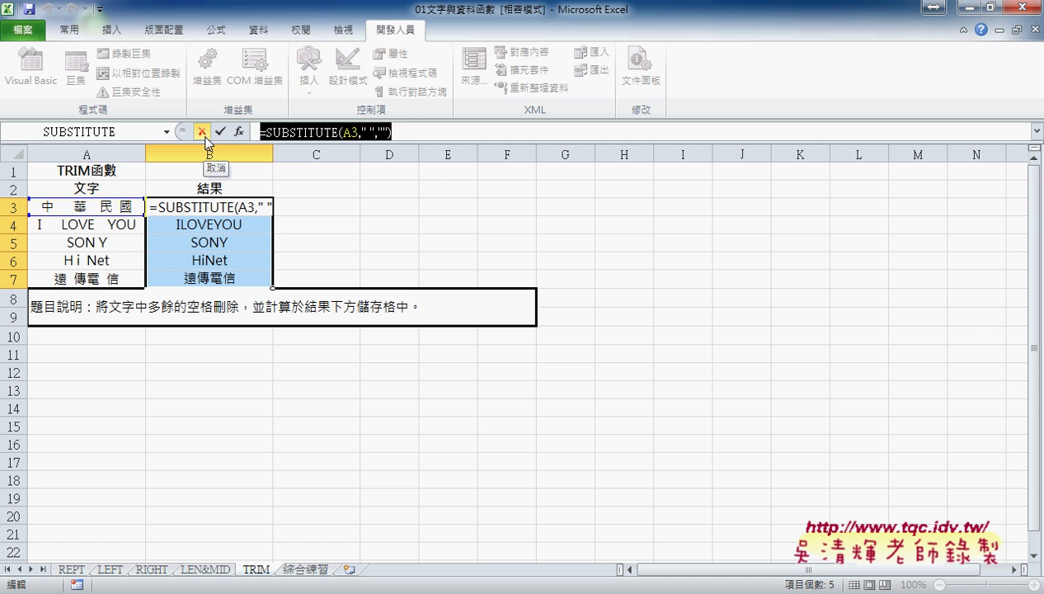
key(Delete)
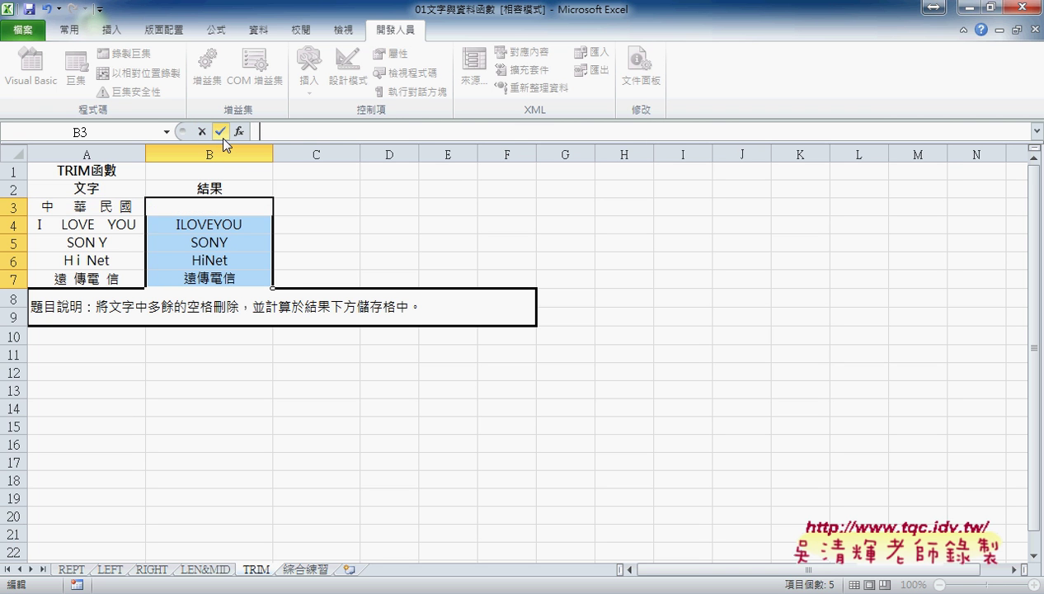
- Start a formula in C3 with the function list filtered to 文字, previewing CHAR and CODE
key(Escape)
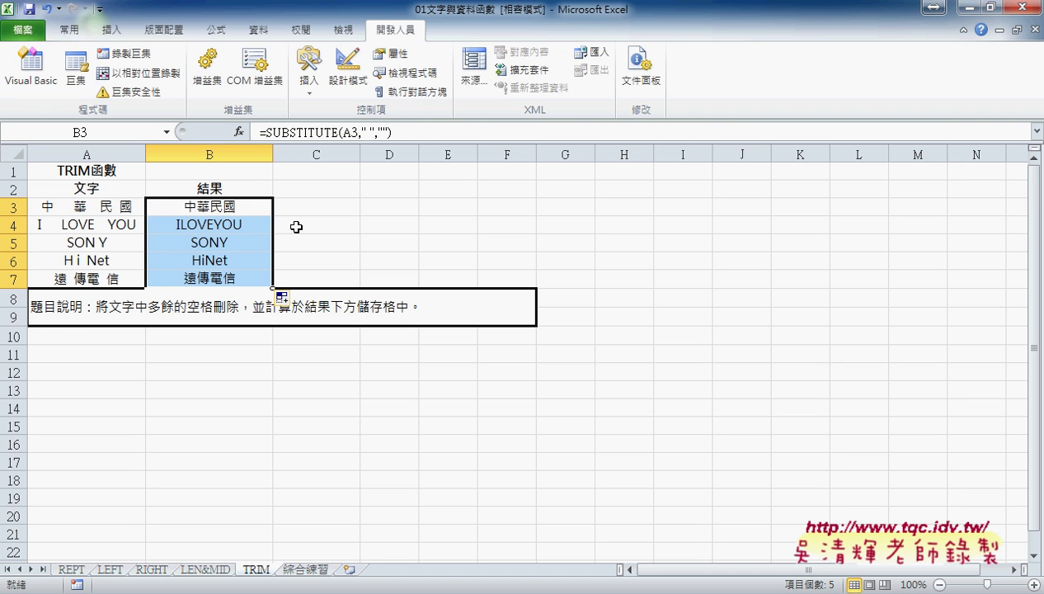
click(318, 211)
click(240, 133)
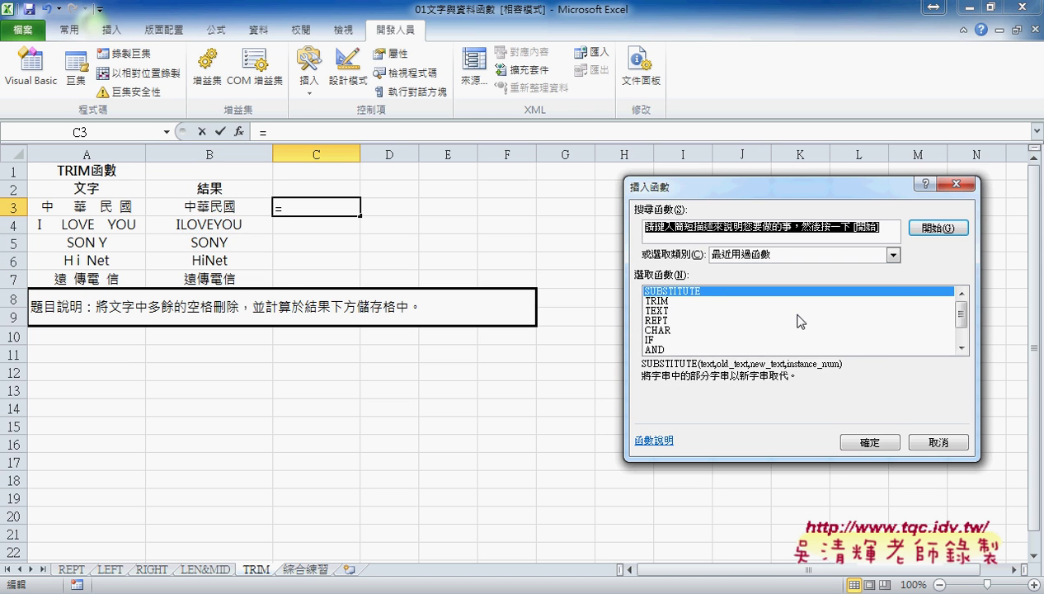
click(779, 255)
click(757, 345)
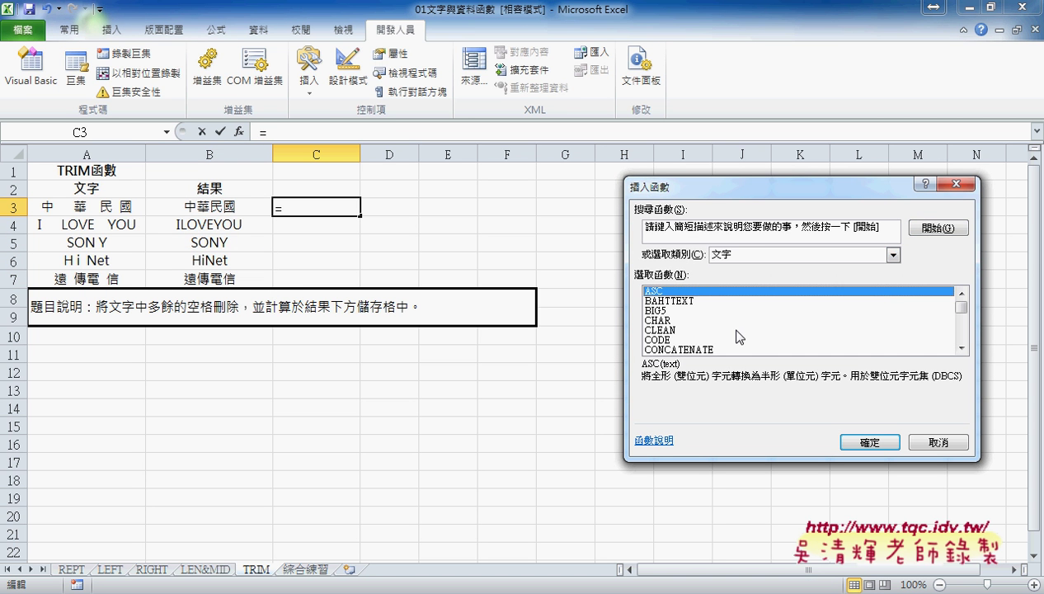
click(656, 321)
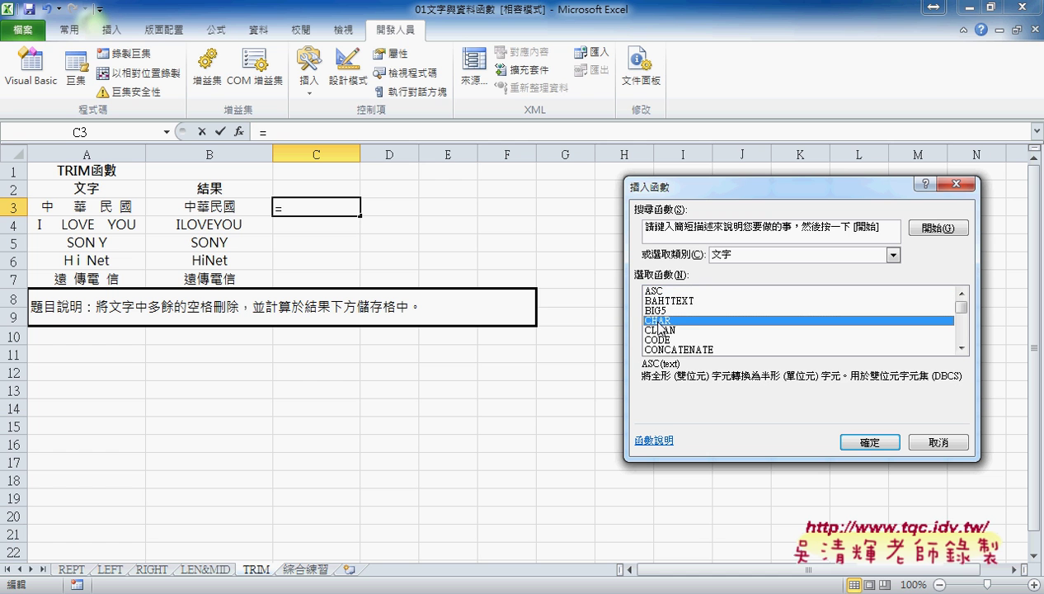
click(669, 341)
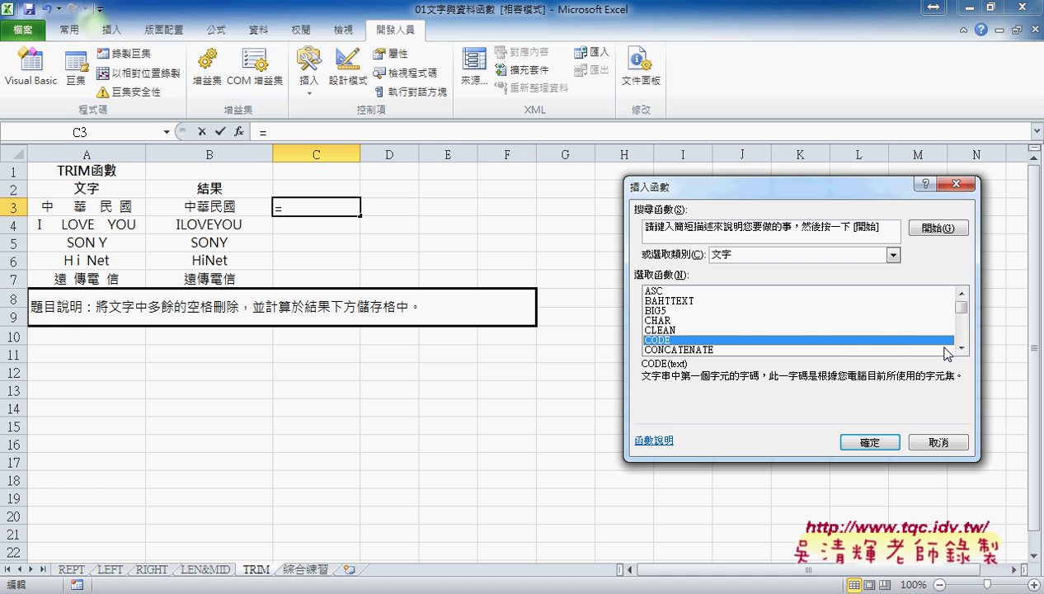
- Browse the text functions from CONCATENATE down to LEN, then open the category list
drag(873, 231, 626, 231)
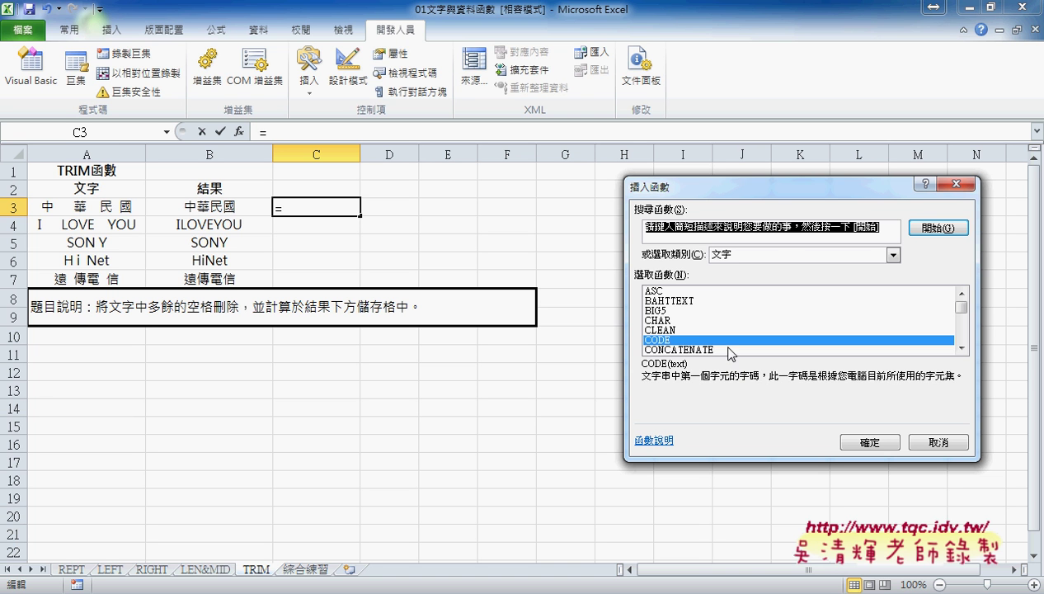
click(723, 350)
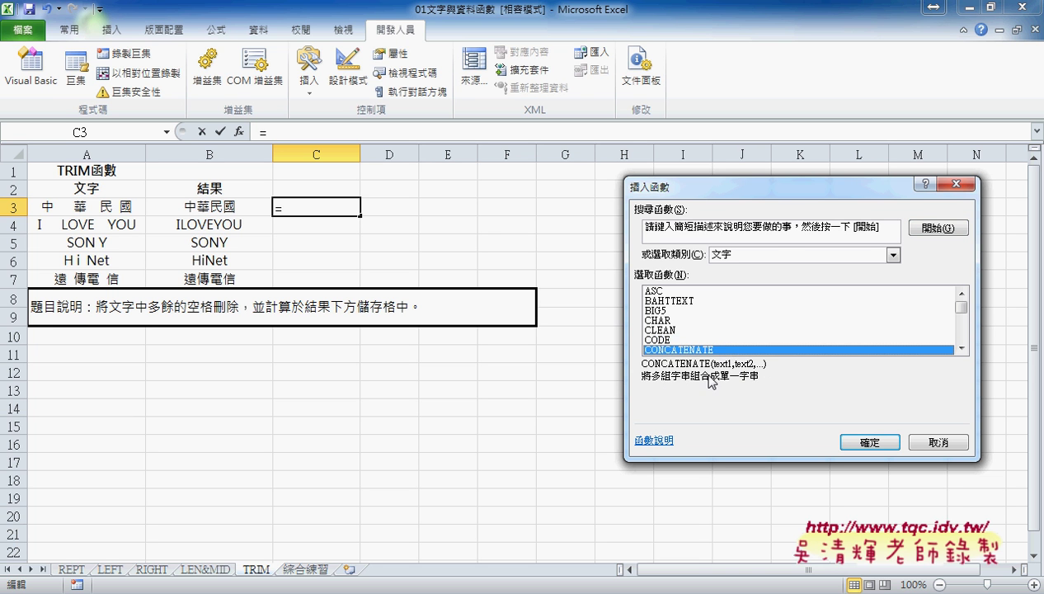
click(962, 349)
click(690, 350)
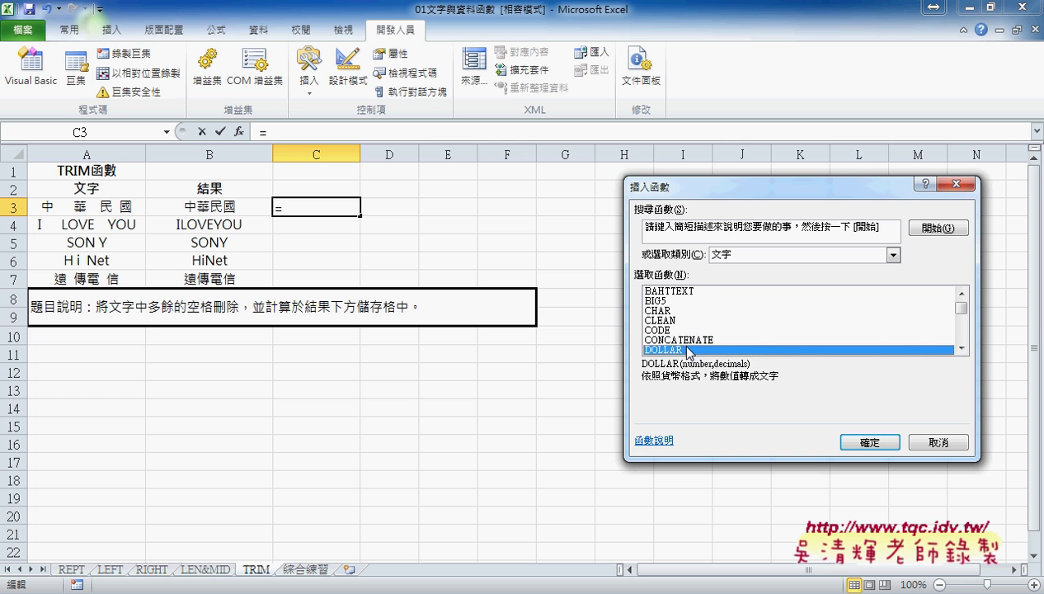
key(Down)
key(Down)
key(Down)
key(Down)
key(Down)
key(Down)
key(Down)
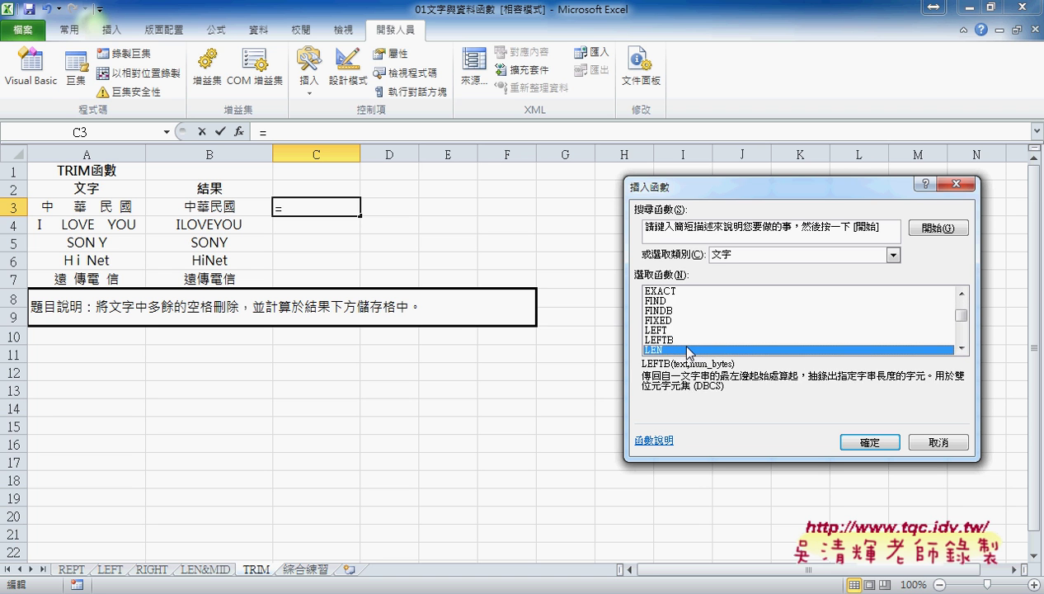
key(Down)
key(Up)
key(Up)
key(Up)
key(Down)
key(Down)
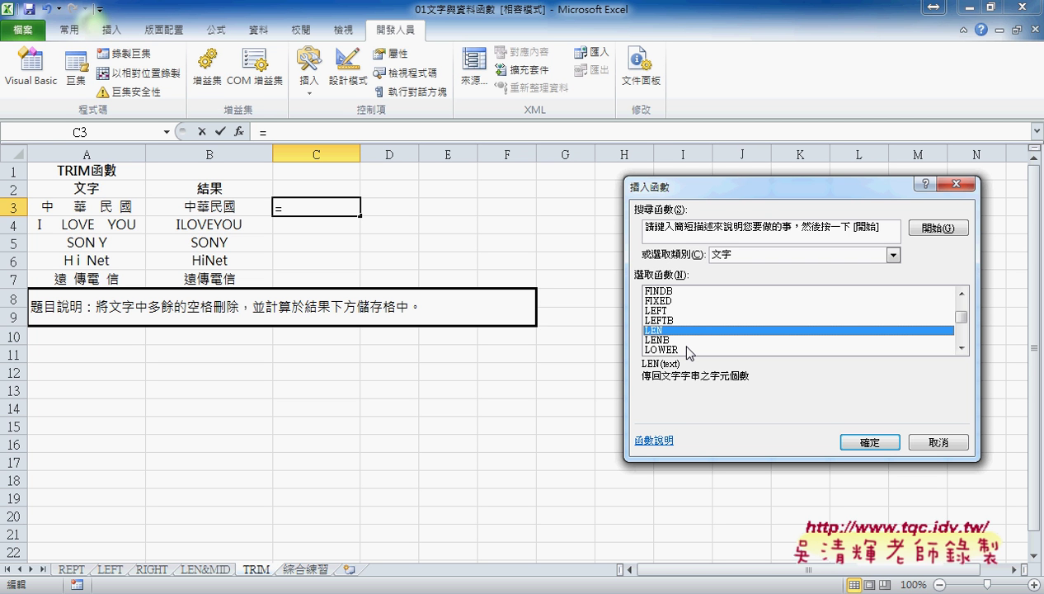
click(799, 258)
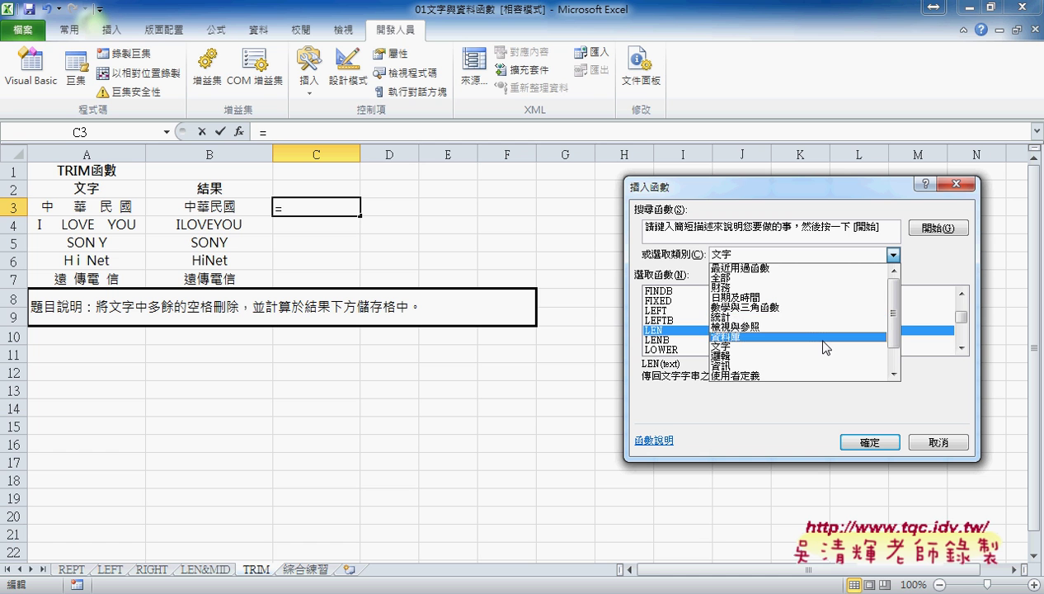
- Scroll through every function category and close the list with 文字 still selected
drag(896, 321, 899, 351)
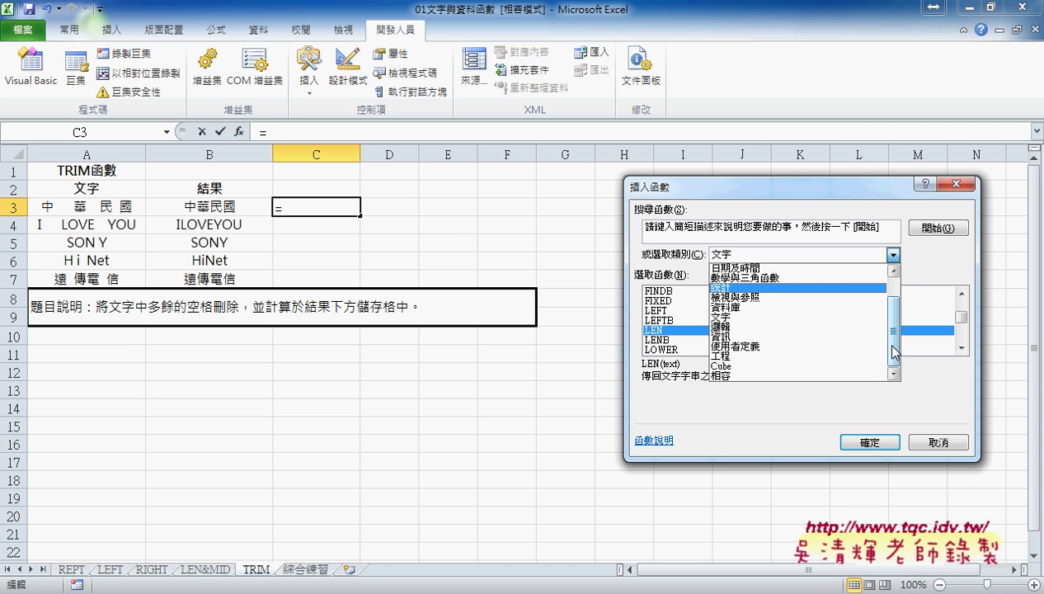
click(935, 446)
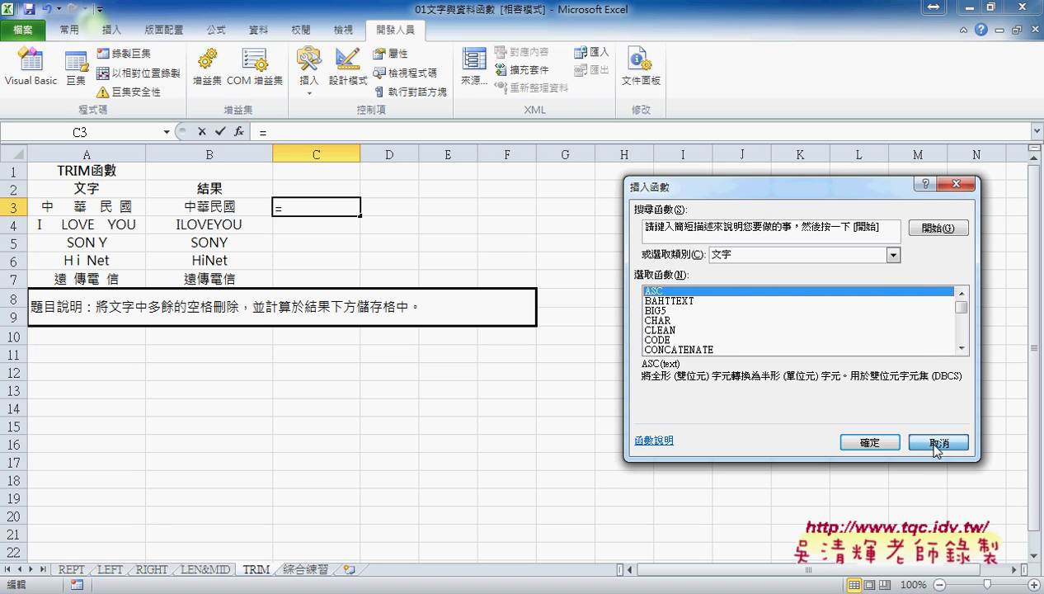
- Cancel Insert Function, check B3's formula, and select cell D3
click(935, 445)
click(222, 206)
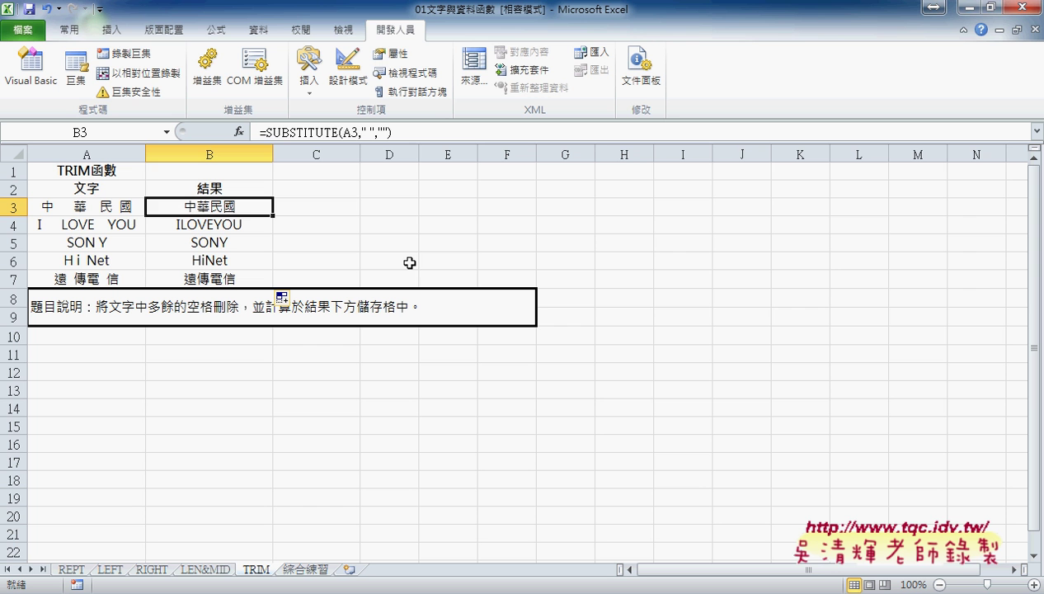
click(389, 206)
- Select REPLACE in the 文字 function list for D3 to see its syntax
click(241, 131)
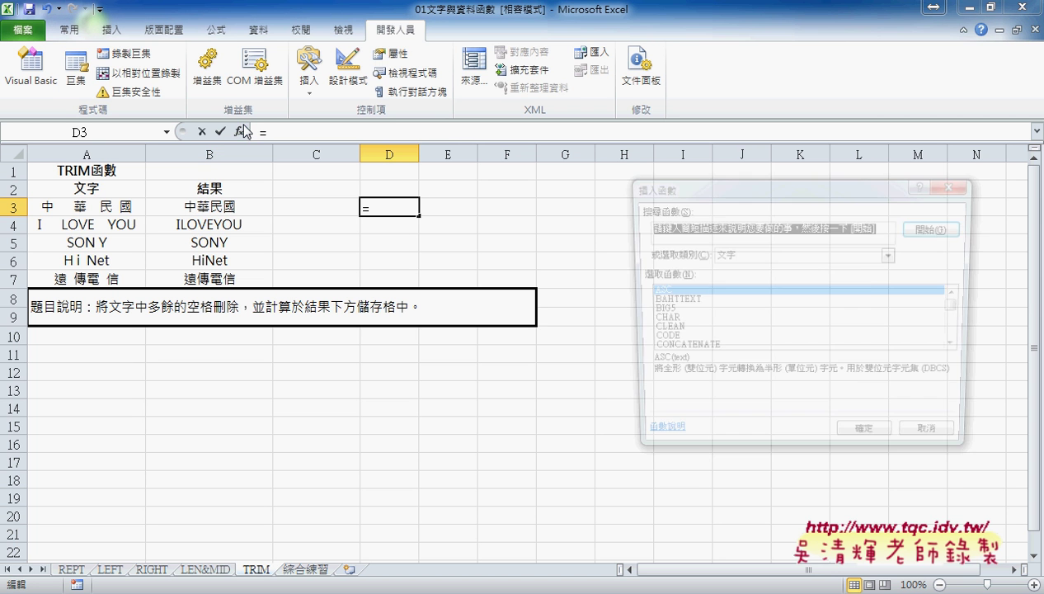
drag(960, 305, 962, 328)
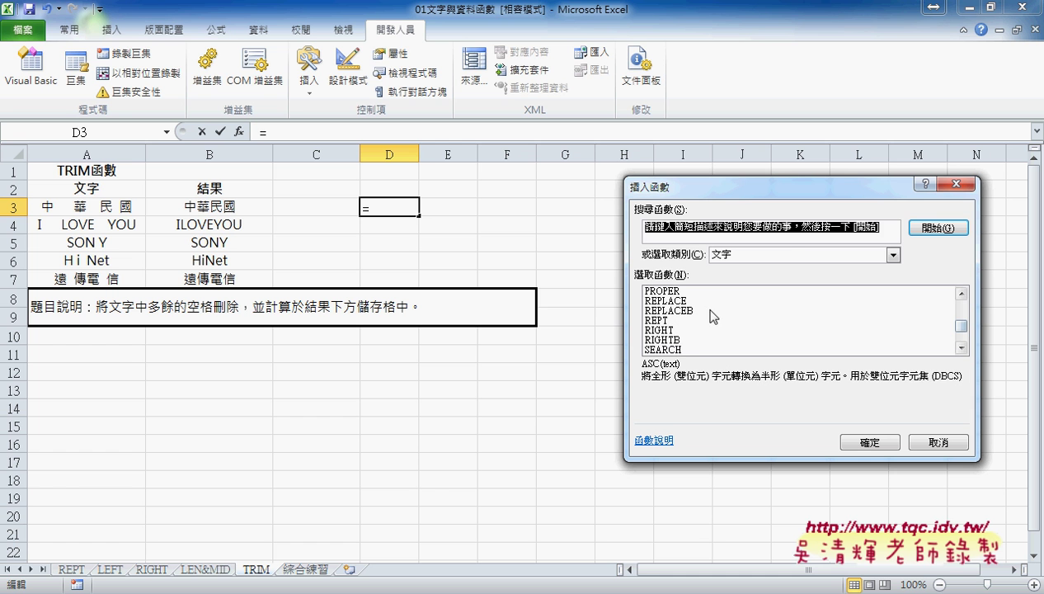
click(677, 301)
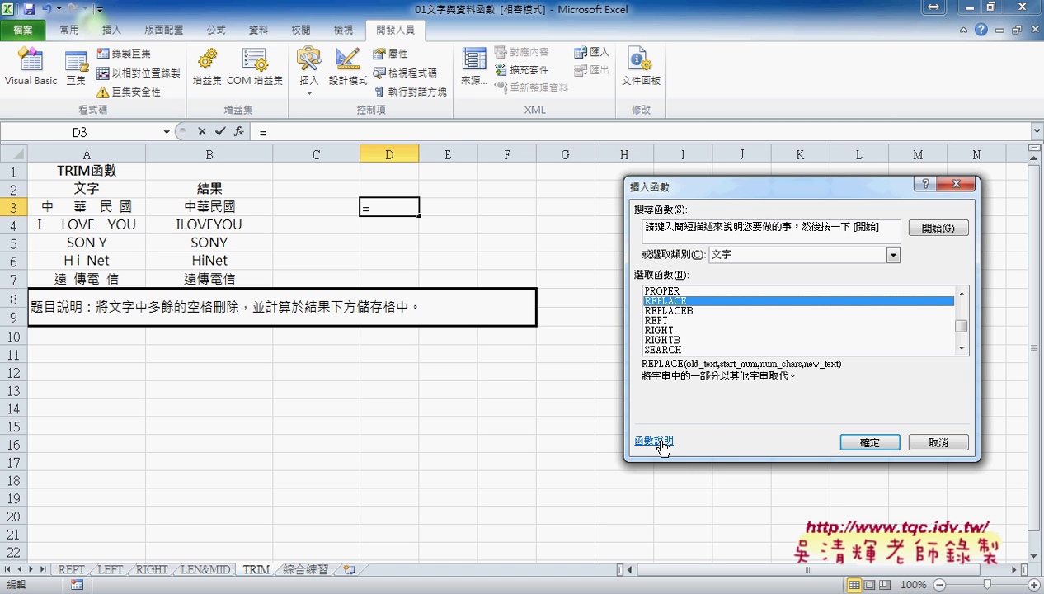
- Open the REPLACE help article and enlarge its window to read the examples
click(661, 443)
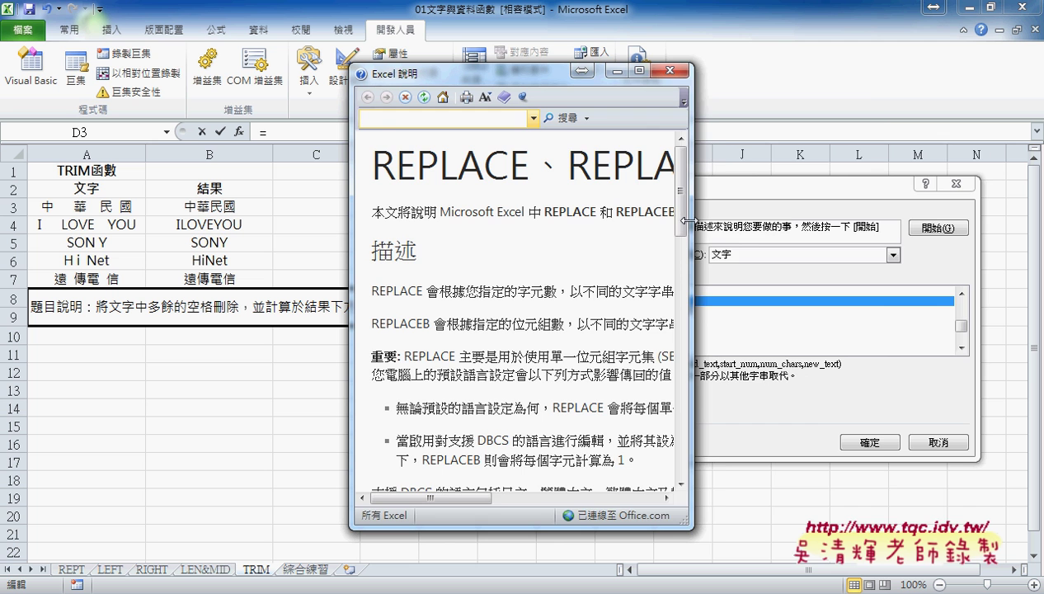
mouse_move(688, 221)
mouse_down()
mouse_move(957, 221)
mouse_move(943, 462)
mouse_up()
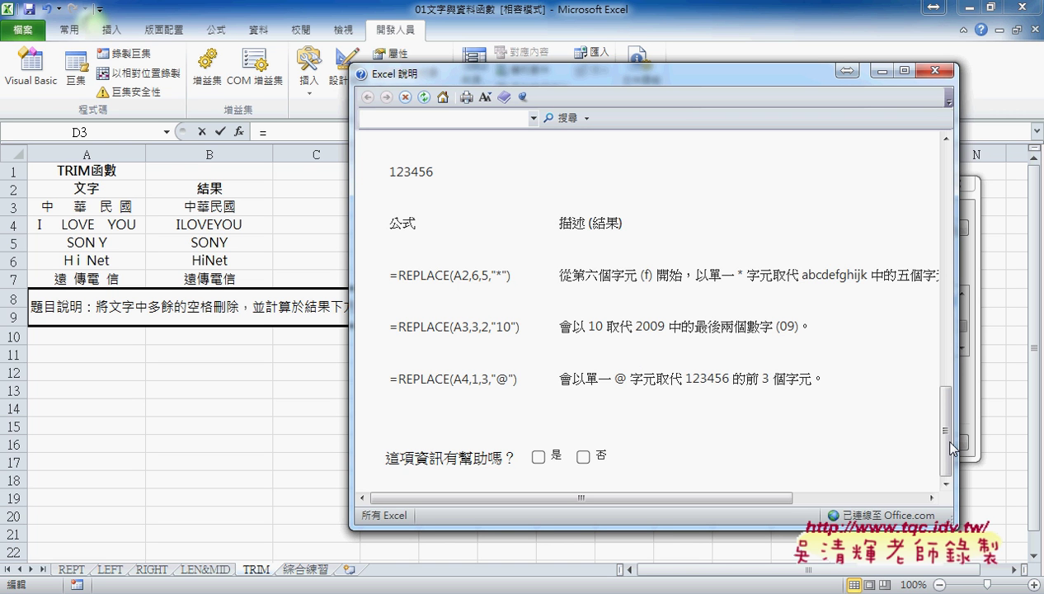
drag(944, 449, 940, 174)
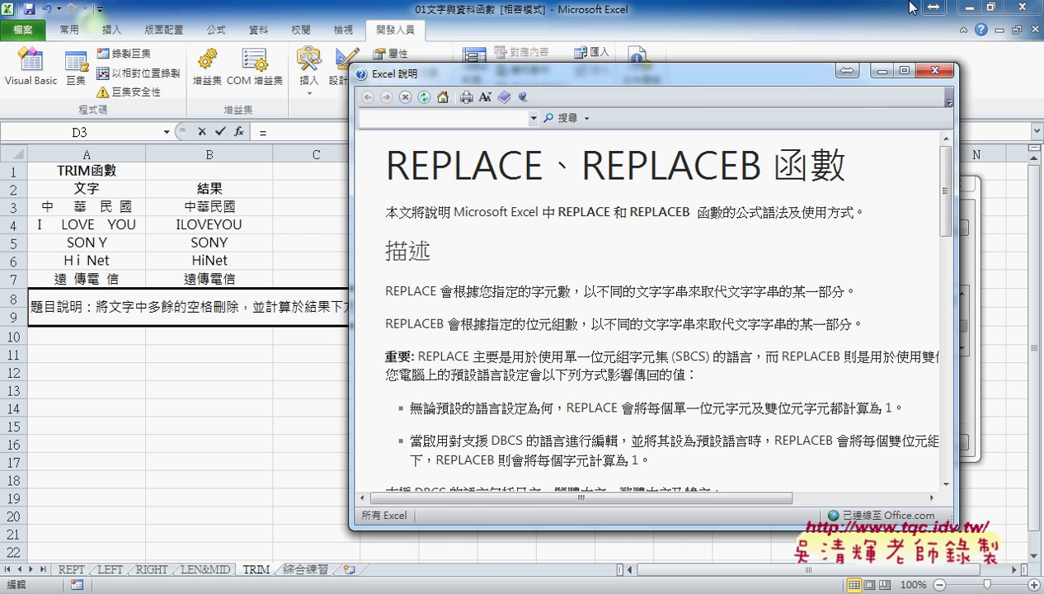
- Close the REPLACE help window and cancel Insert Function, leaving D3 empty
click(935, 70)
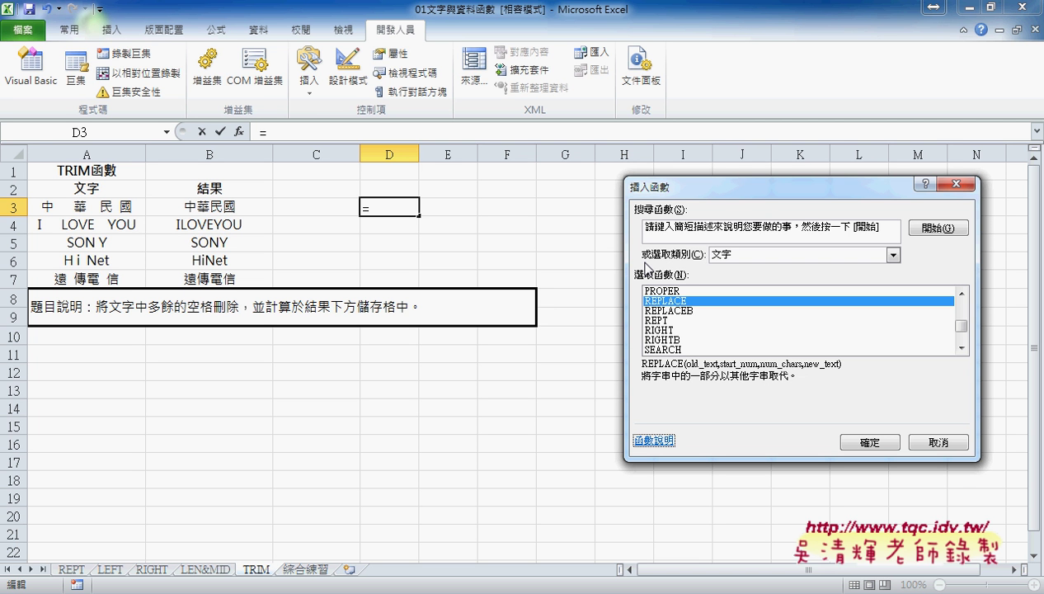
click(956, 183)
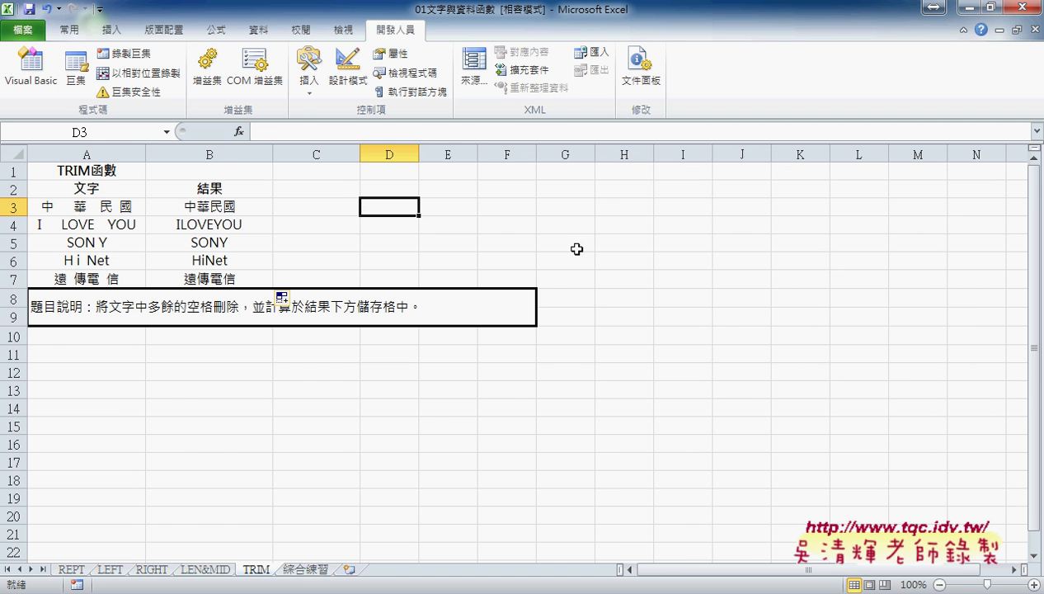
- On the 綜合練習 sheet, run 清除, 門號, 清除, 門號_函數, then 清除 to test both phone-number macros
click(299, 569)
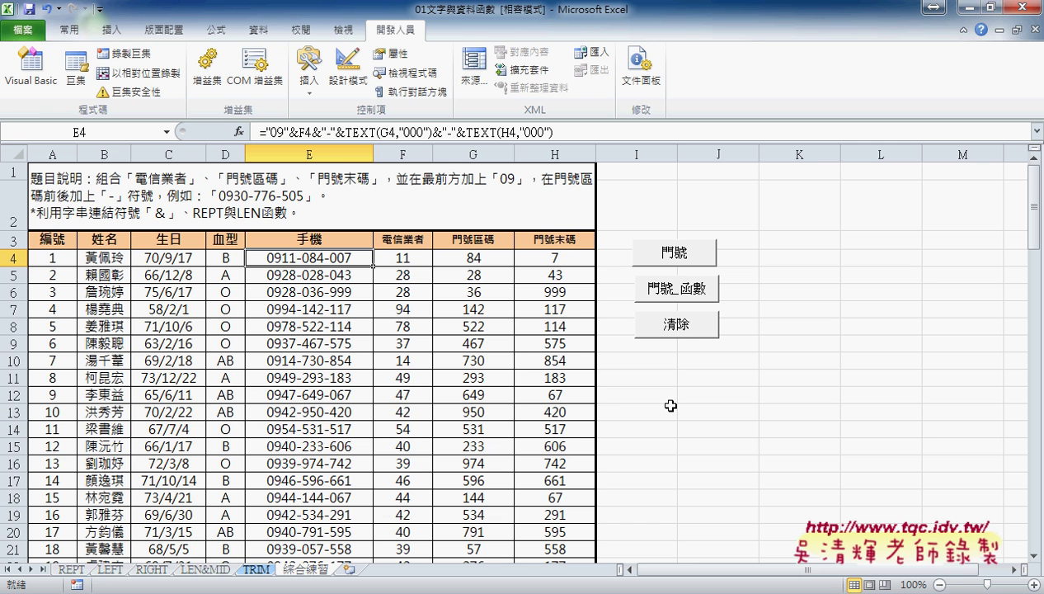
click(676, 330)
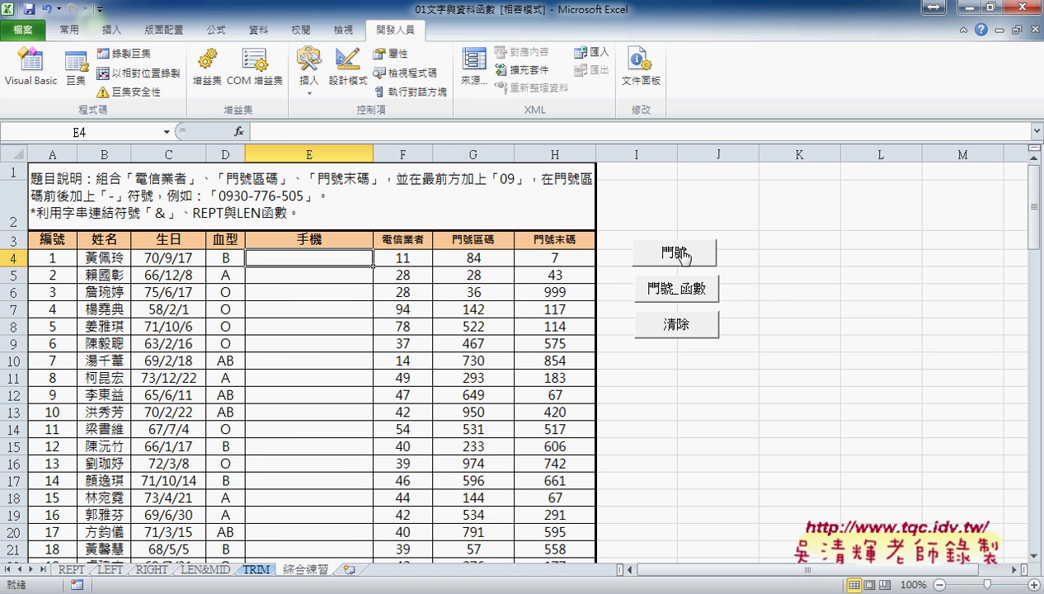
click(676, 254)
click(675, 329)
click(685, 290)
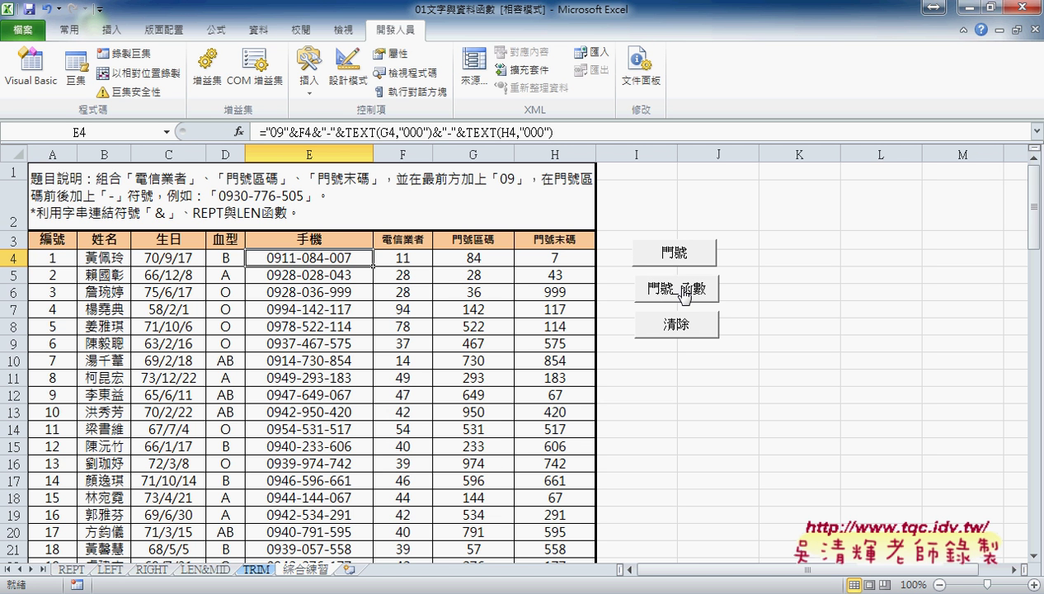
click(688, 325)
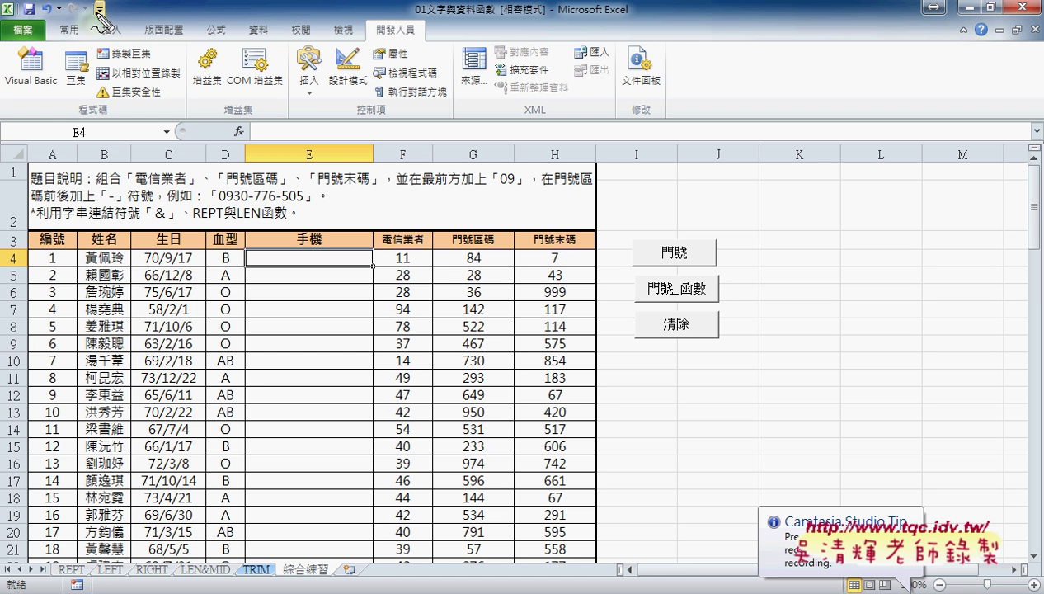
mouse_move(369, 42)
mouse_down()
mouse_move(427, 23)
mouse_move(525, 58)
mouse_up()
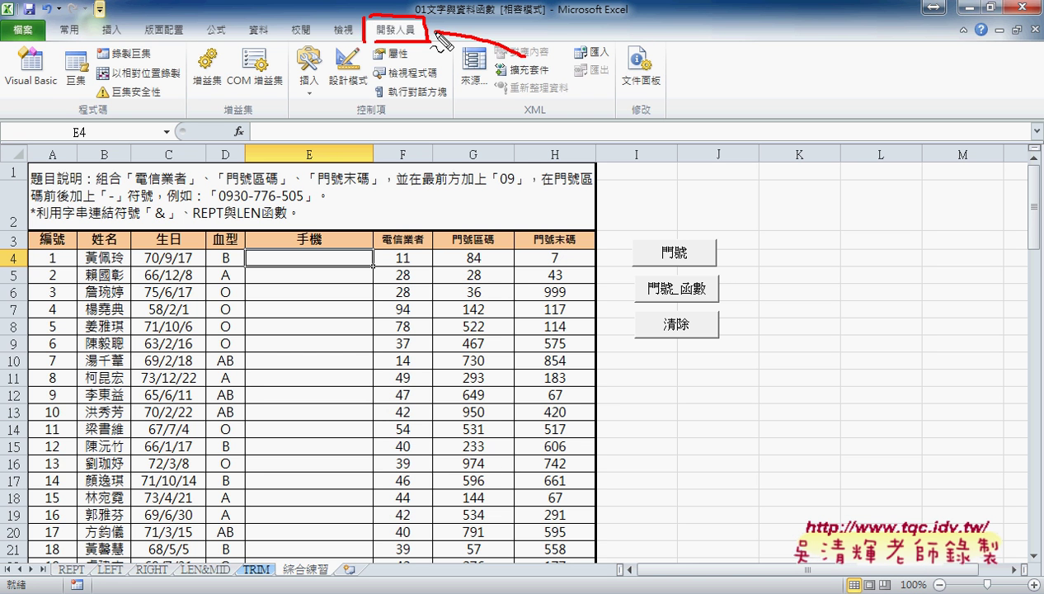
drag(452, 25, 449, 43)
key(Escape)
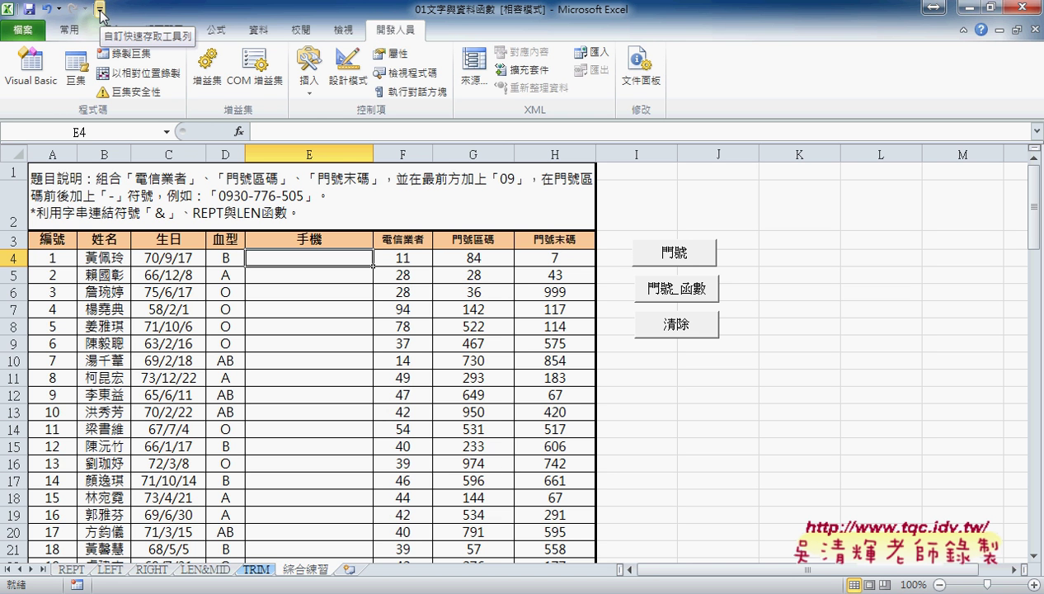
click(100, 10)
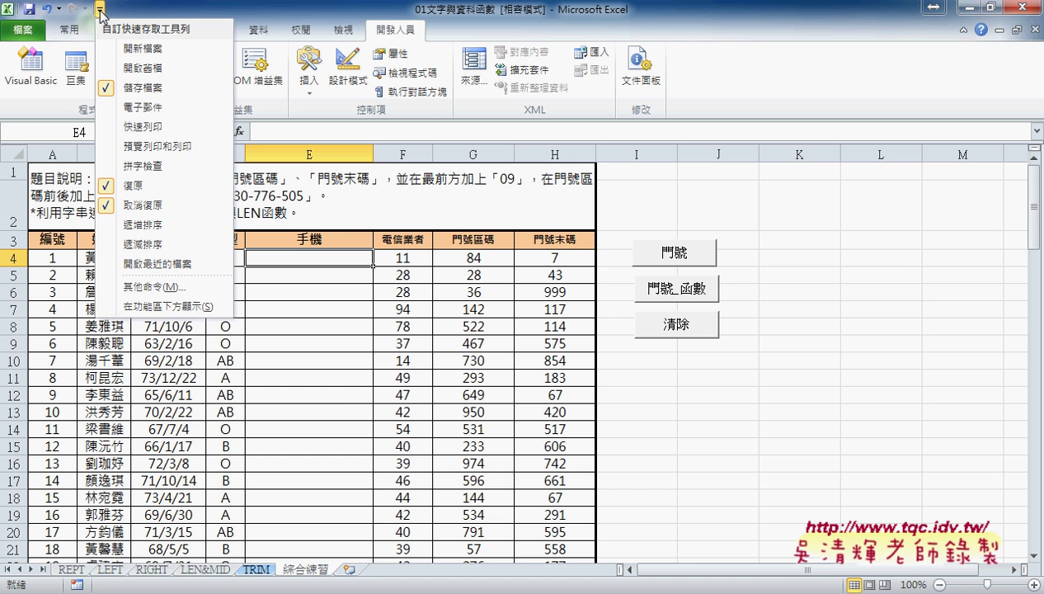
click(151, 289)
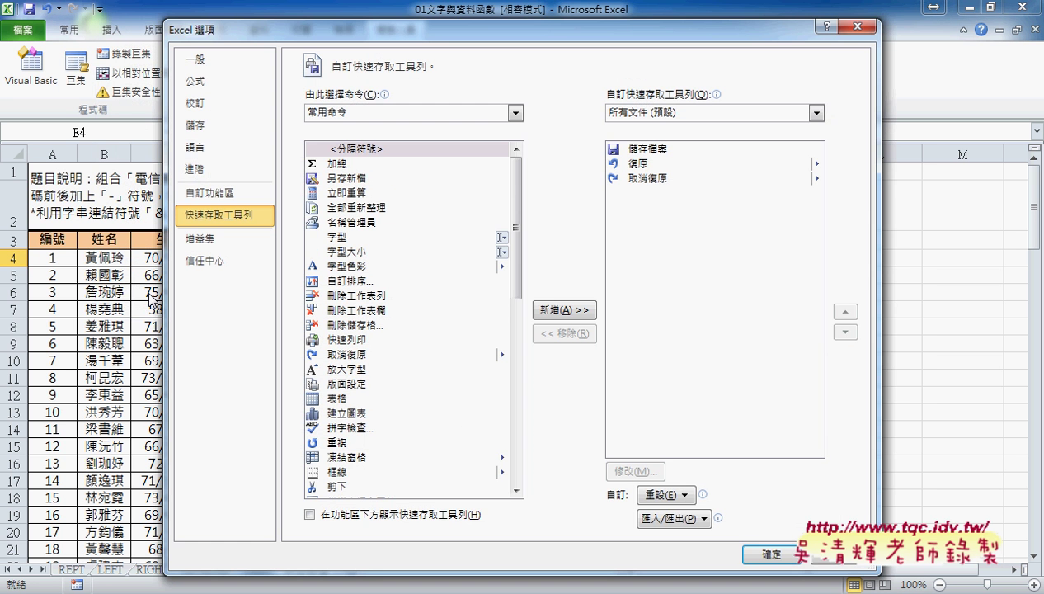
click(216, 202)
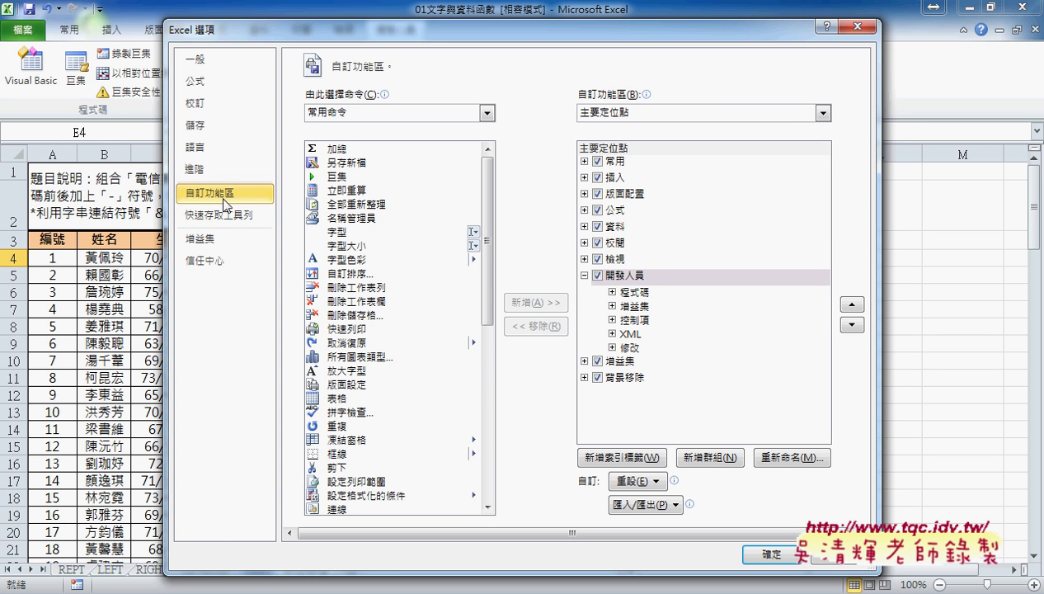
click(598, 277)
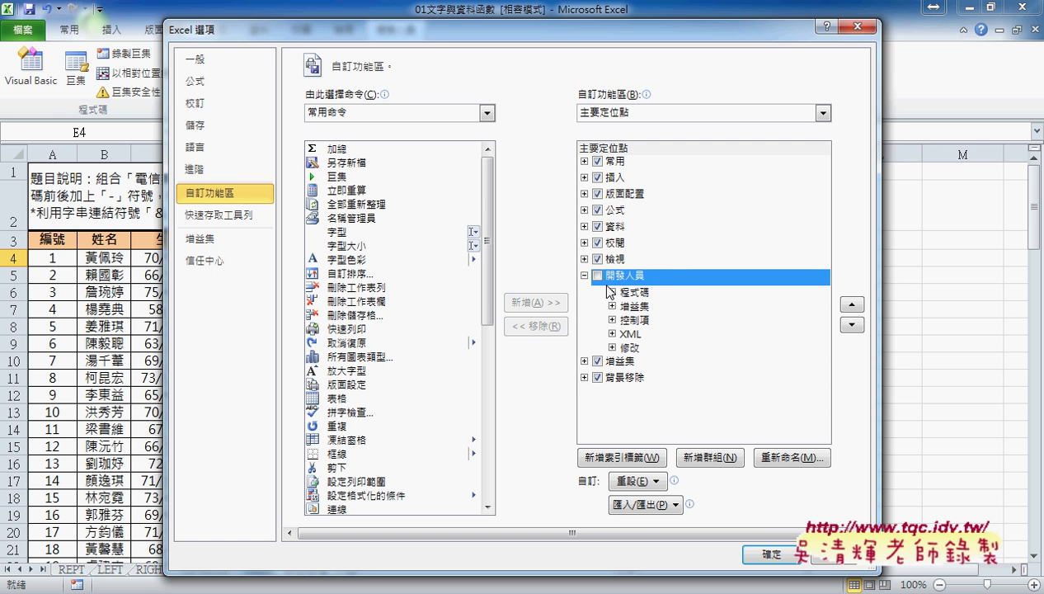
drag(668, 288, 668, 280)
drag(265, 216, 276, 212)
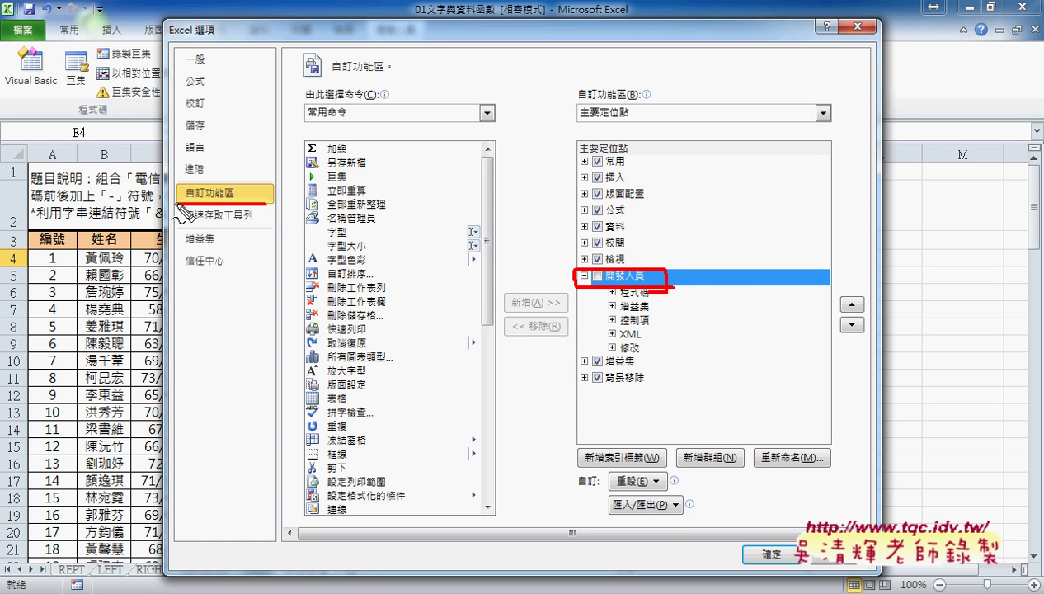
mouse_move(92, 10)
mouse_down()
mouse_move(105, 114)
mouse_move(175, 180)
mouse_up()
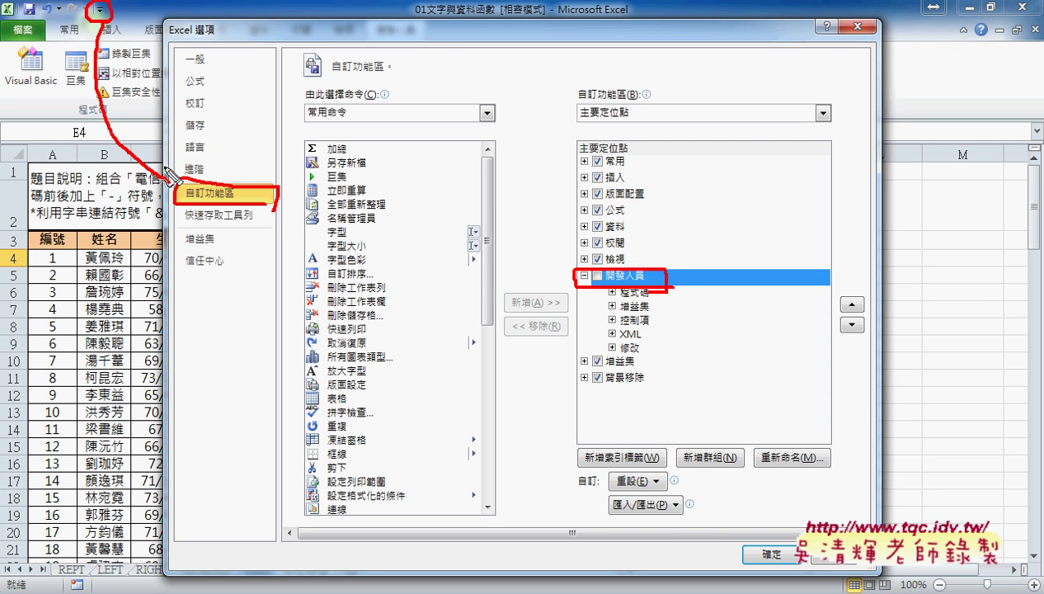
drag(280, 211, 571, 275)
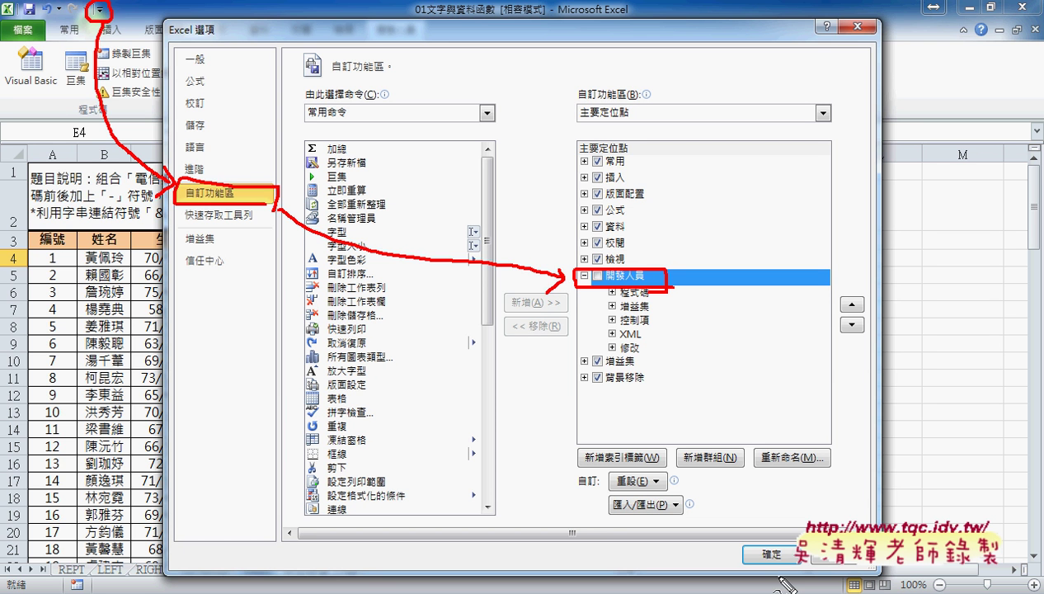
key(Escape)
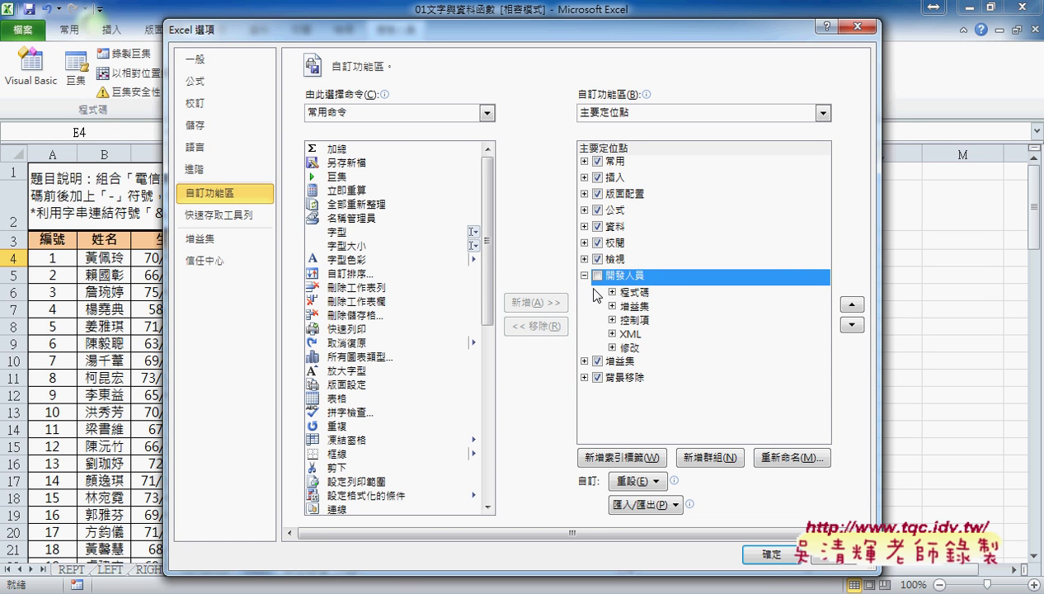
click(597, 276)
click(772, 552)
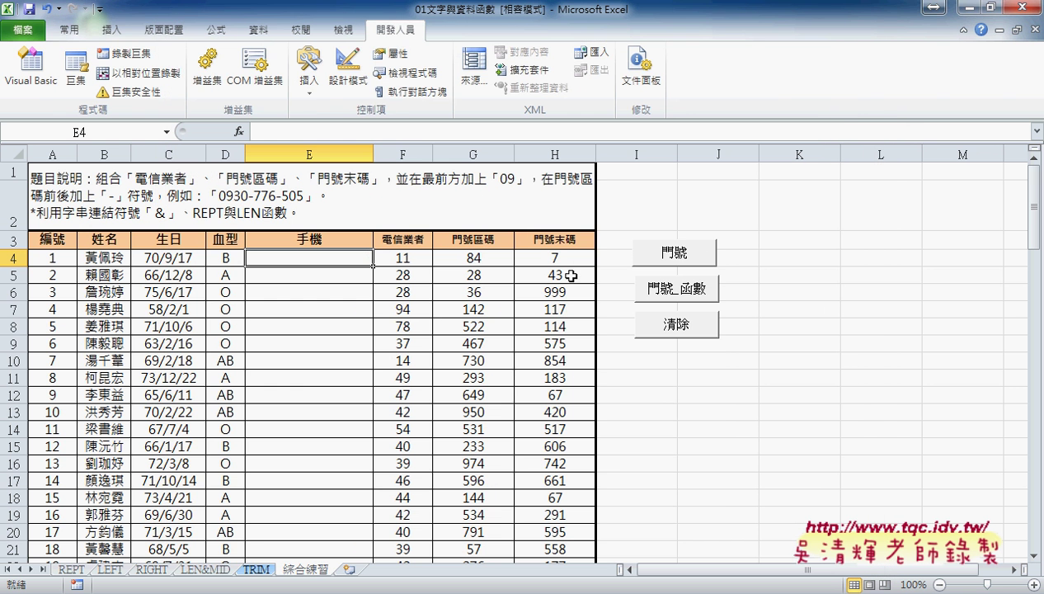
click(69, 30)
click(396, 31)
- Open the Visual Basic editor from the Developer tab to view Module1's phone-number macros
drag(422, 38, 421, 44)
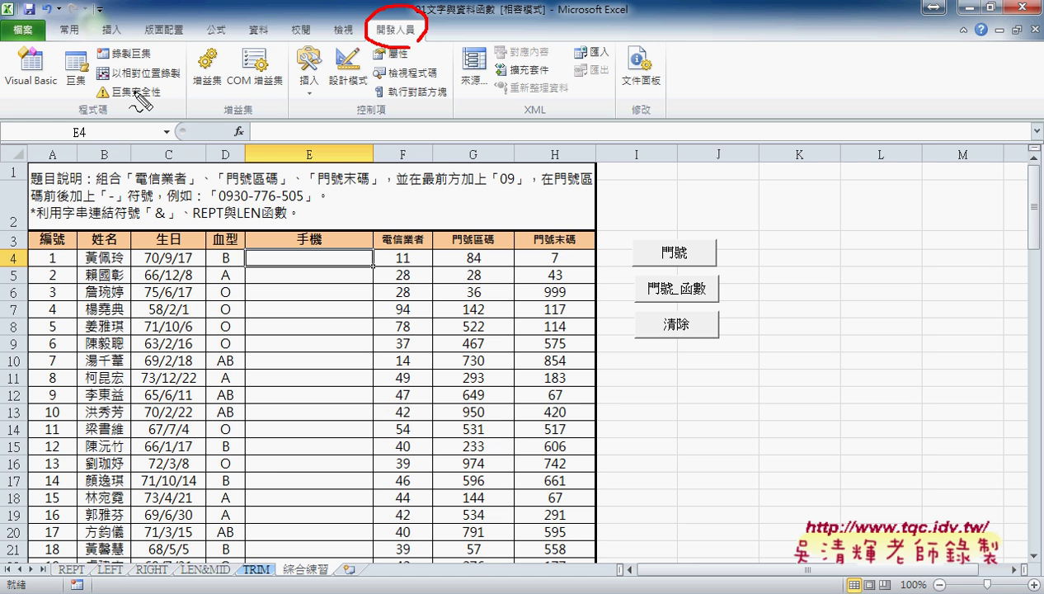
drag(48, 106, 57, 66)
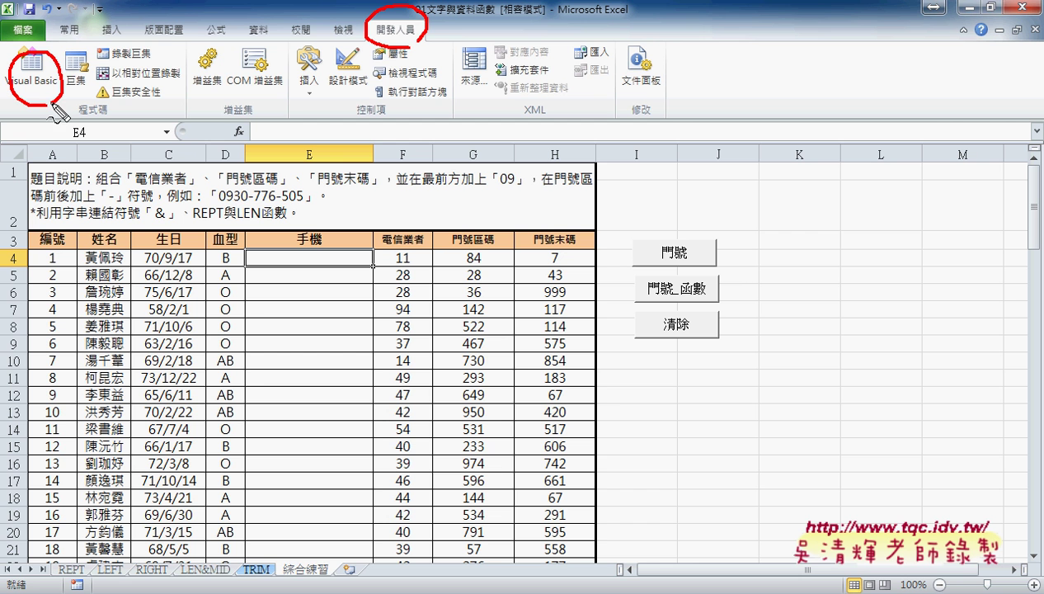
drag(369, 32, 66, 66)
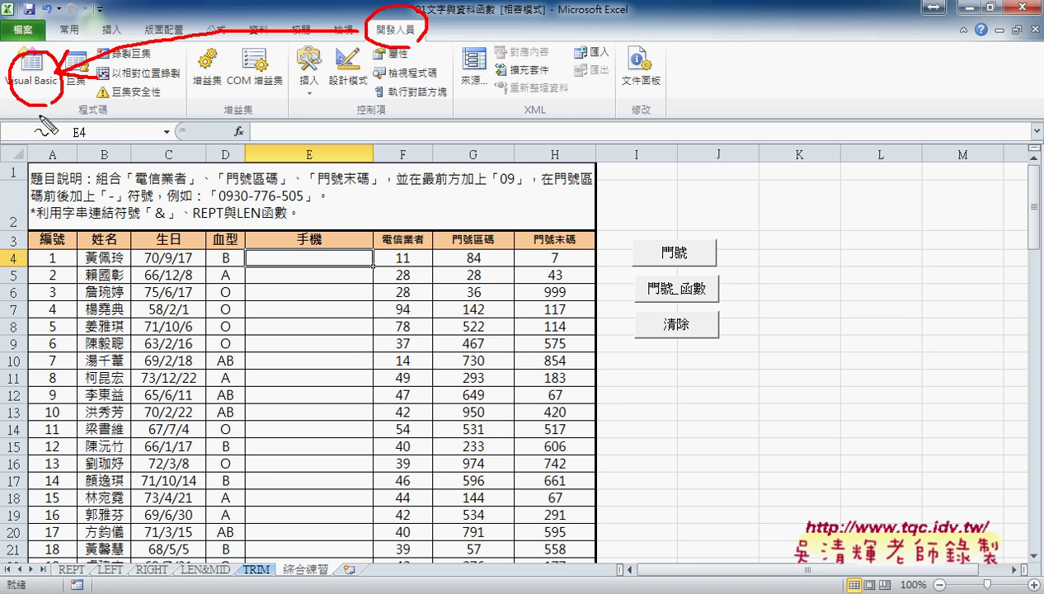
key(Escape)
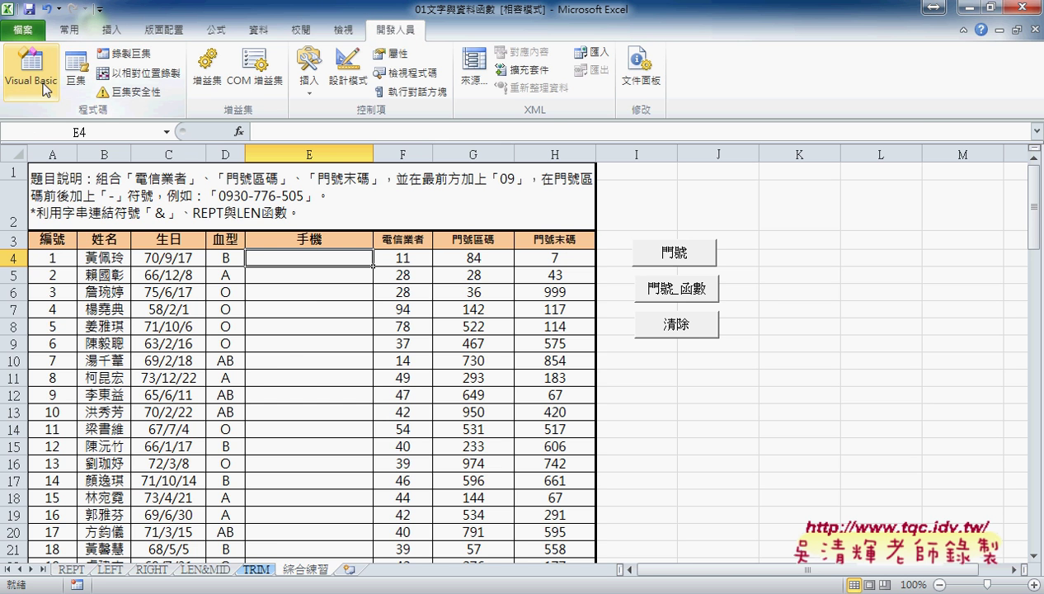
click(45, 89)
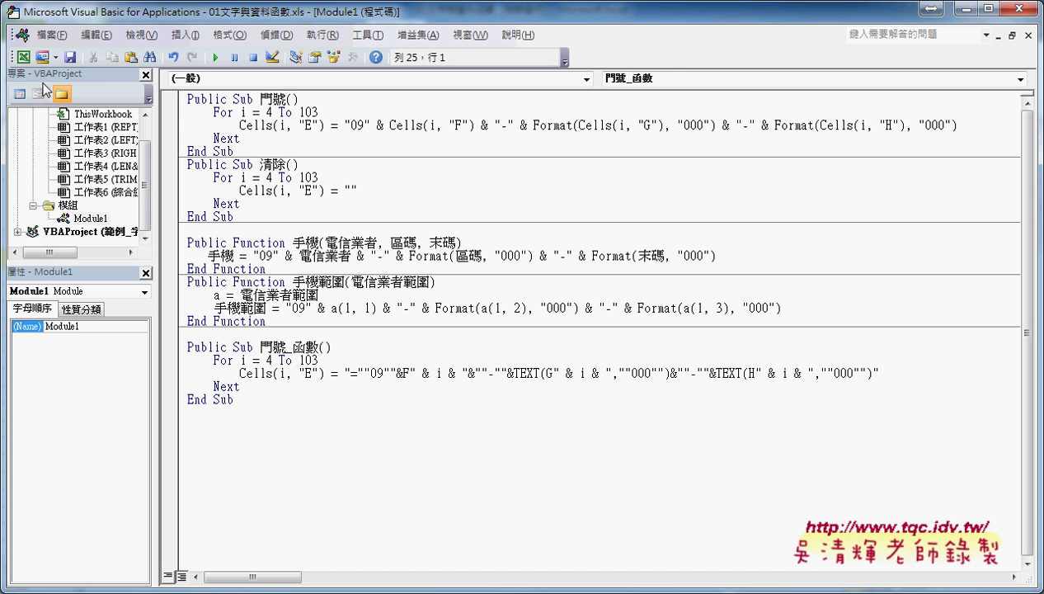
- Restore the VBA editor to a smaller window and reposition it and its side panels
double_click(118, 13)
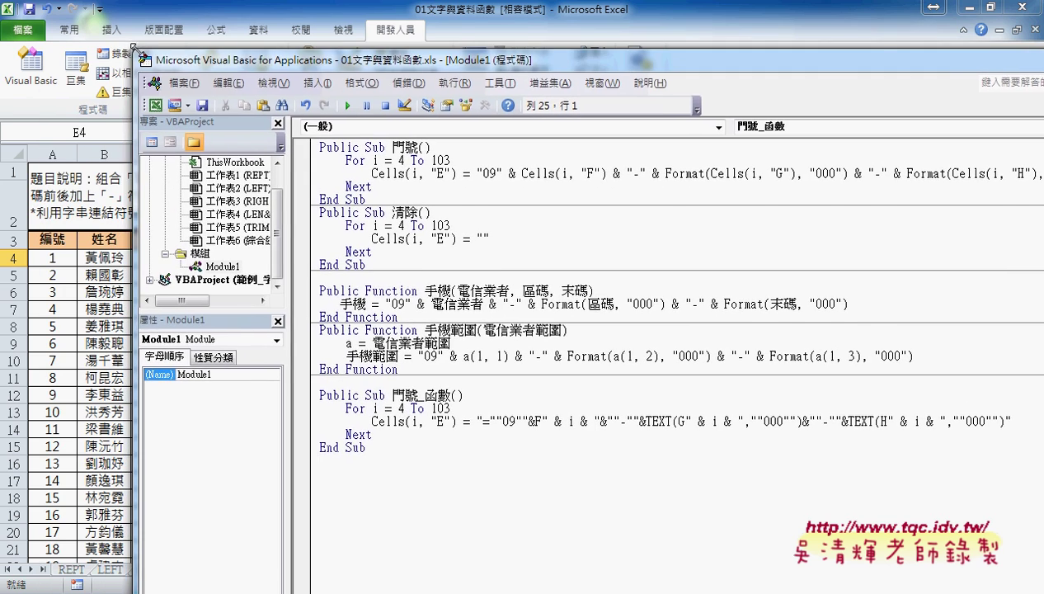
mouse_move(187, 61)
mouse_down()
mouse_move(494, 196)
mouse_move(142, 68)
mouse_move(170, 71)
mouse_up()
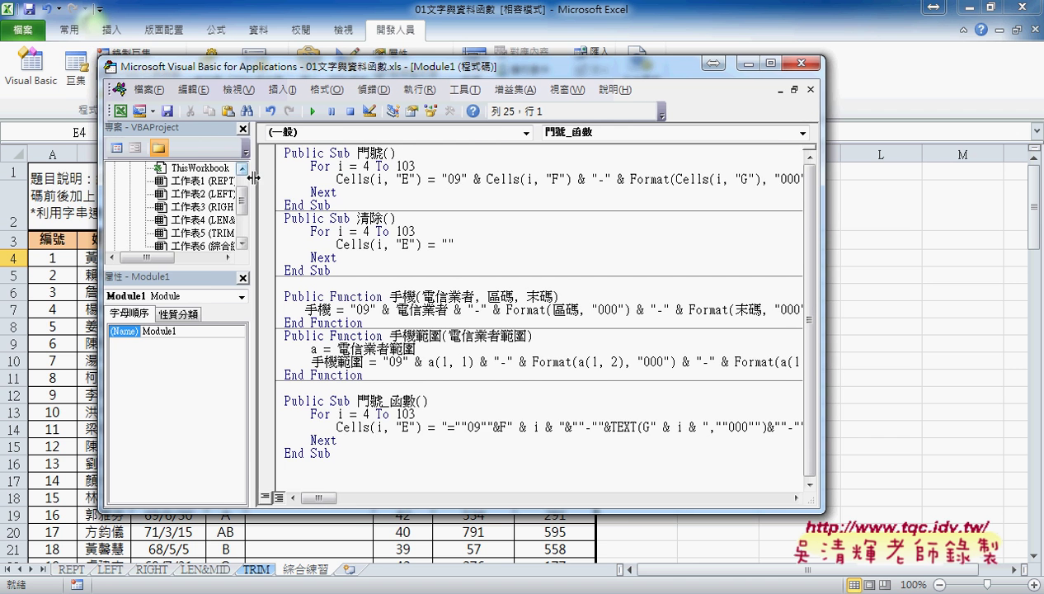
drag(253, 177, 186, 180)
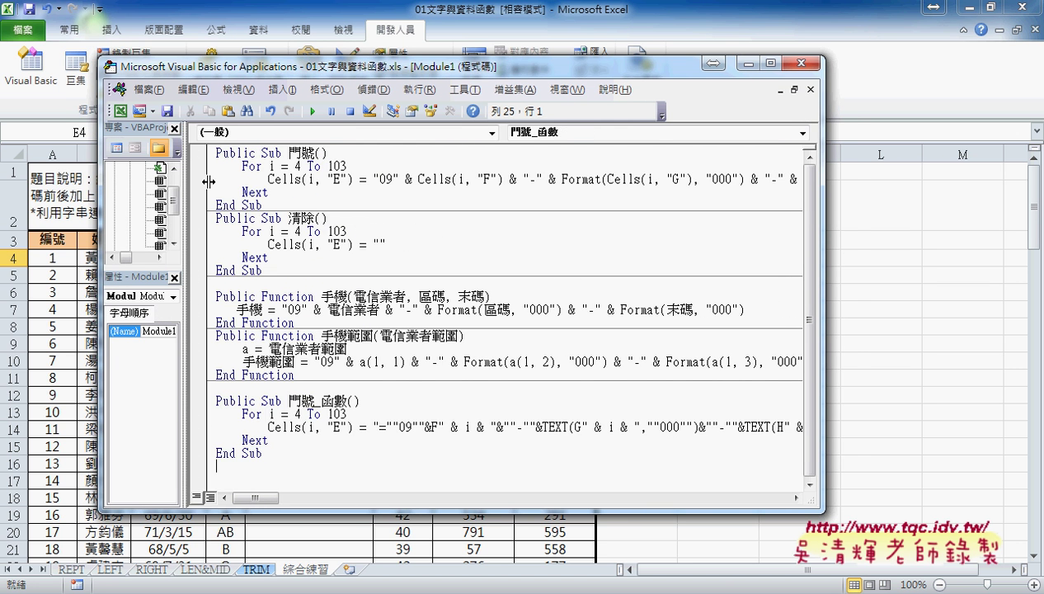
drag(183, 183, 209, 183)
drag(461, 66, 561, 81)
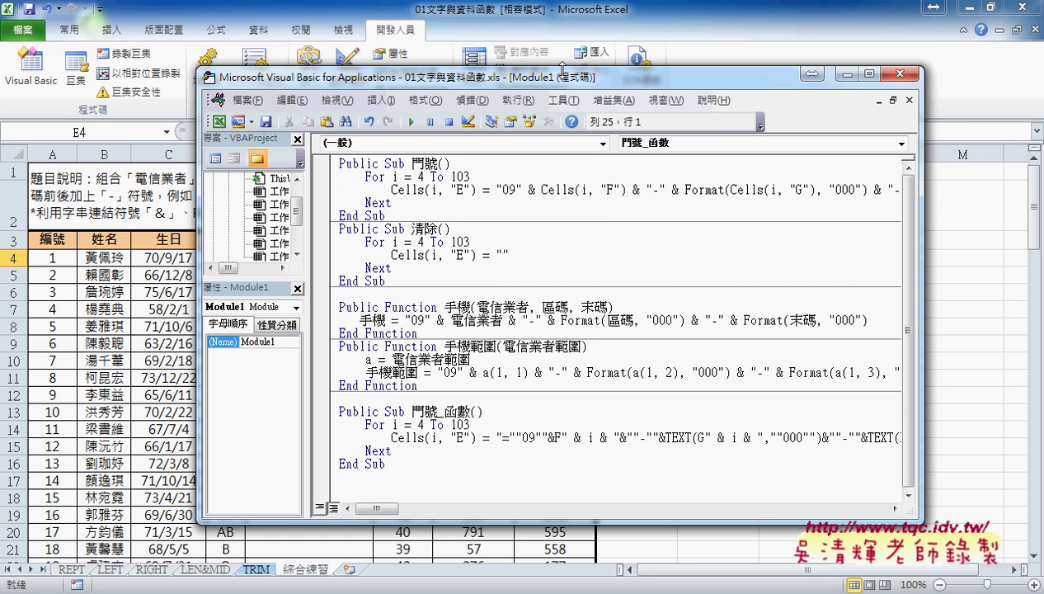
- Stretch the editor taller and widen the Project pane so full sheet names show
drag(562, 69, 553, 38)
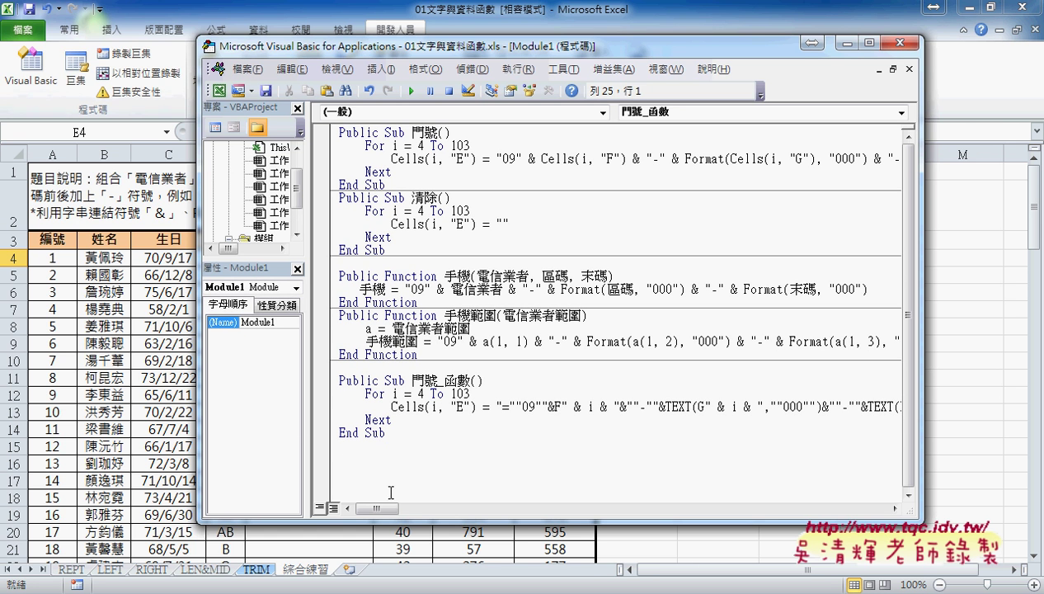
drag(404, 520, 408, 579)
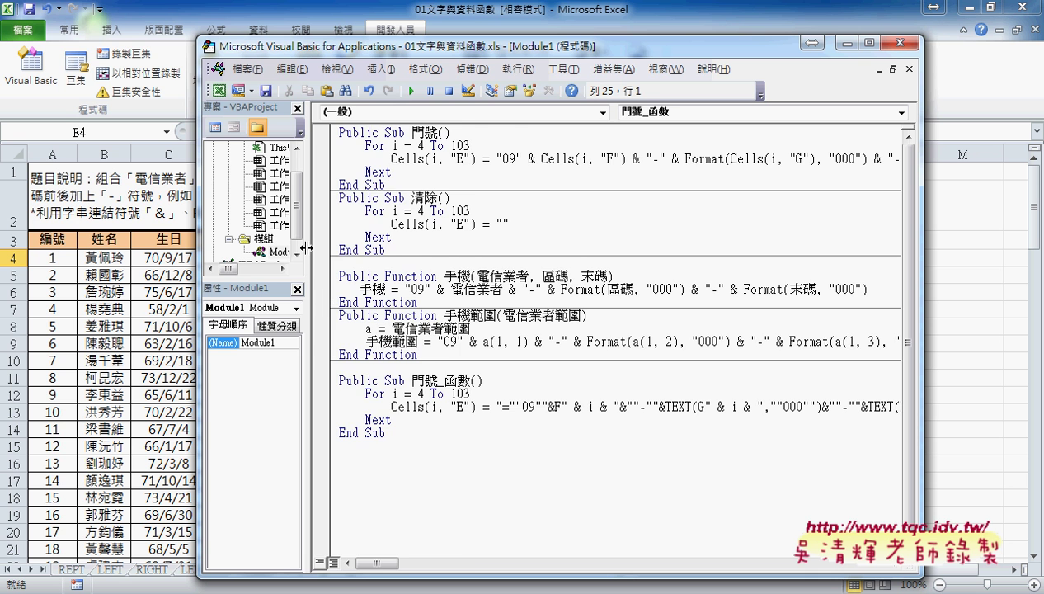
drag(305, 247, 396, 247)
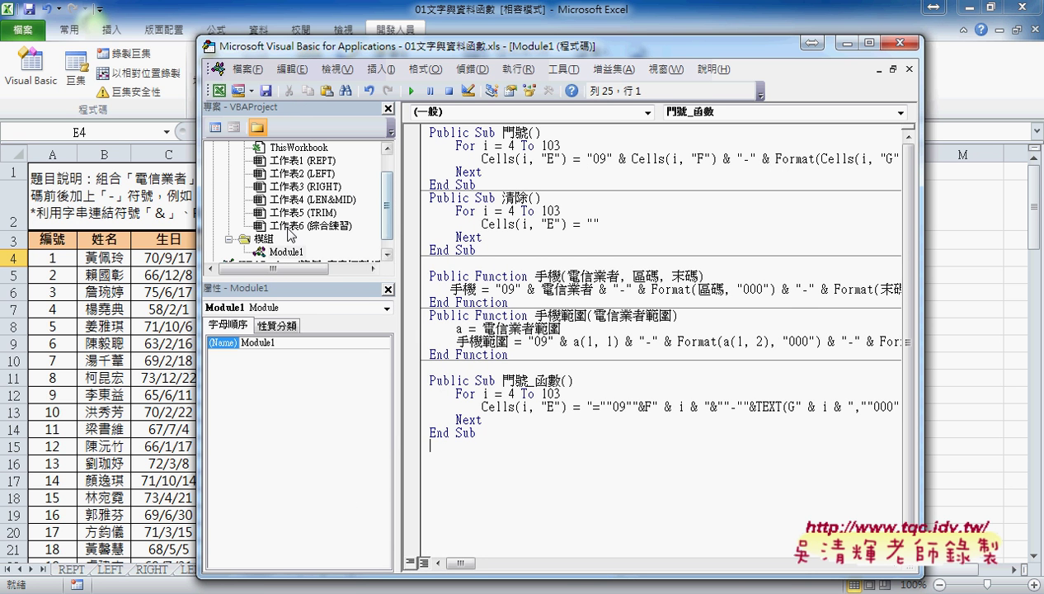
- Remove Module1 with 移除 Module1, choosing 否(N) to skip exporting it
right_click(280, 252)
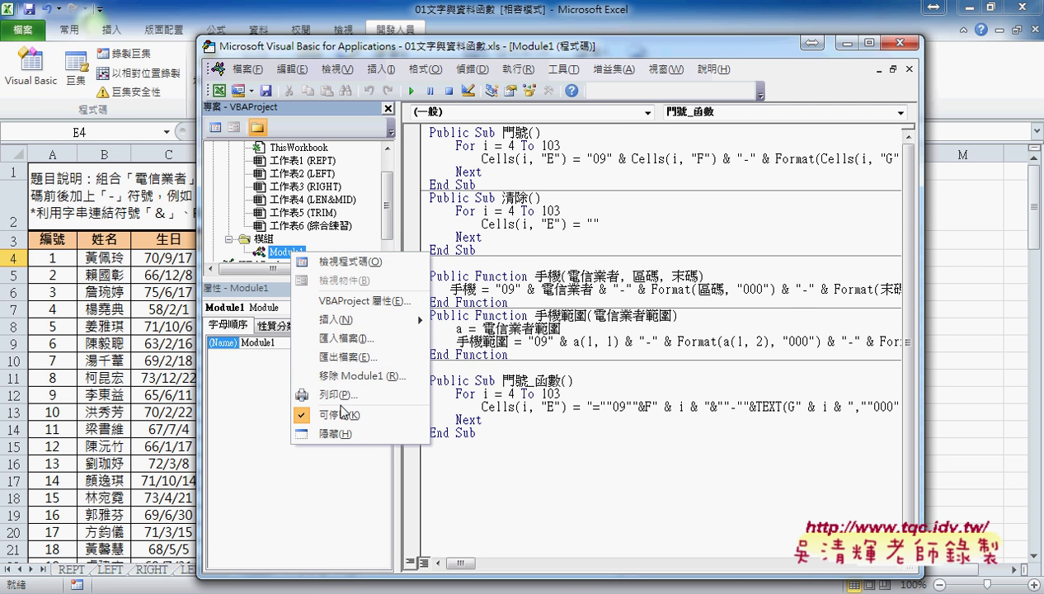
click(361, 376)
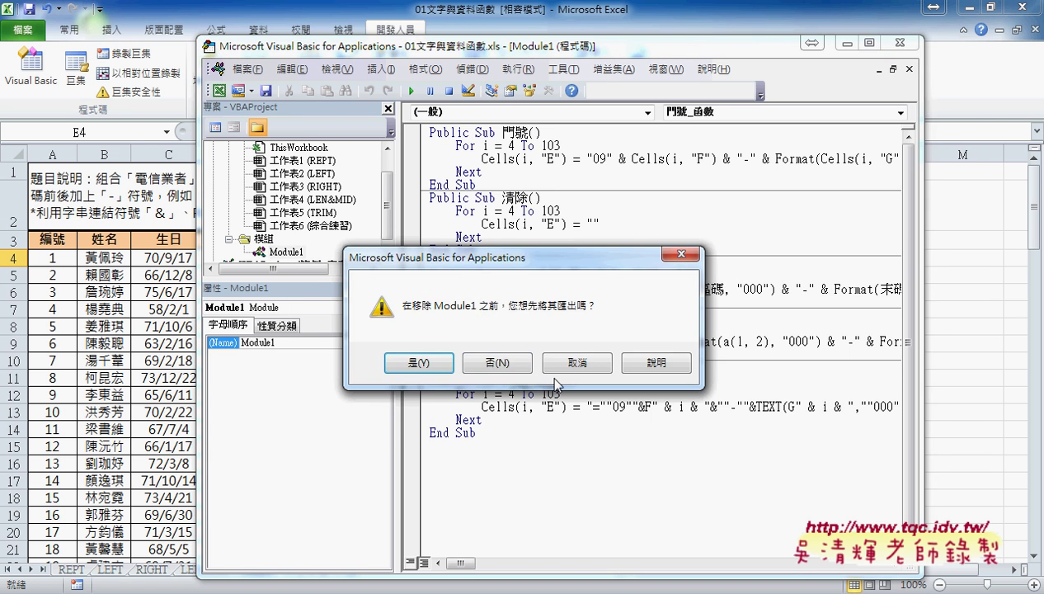
click(499, 362)
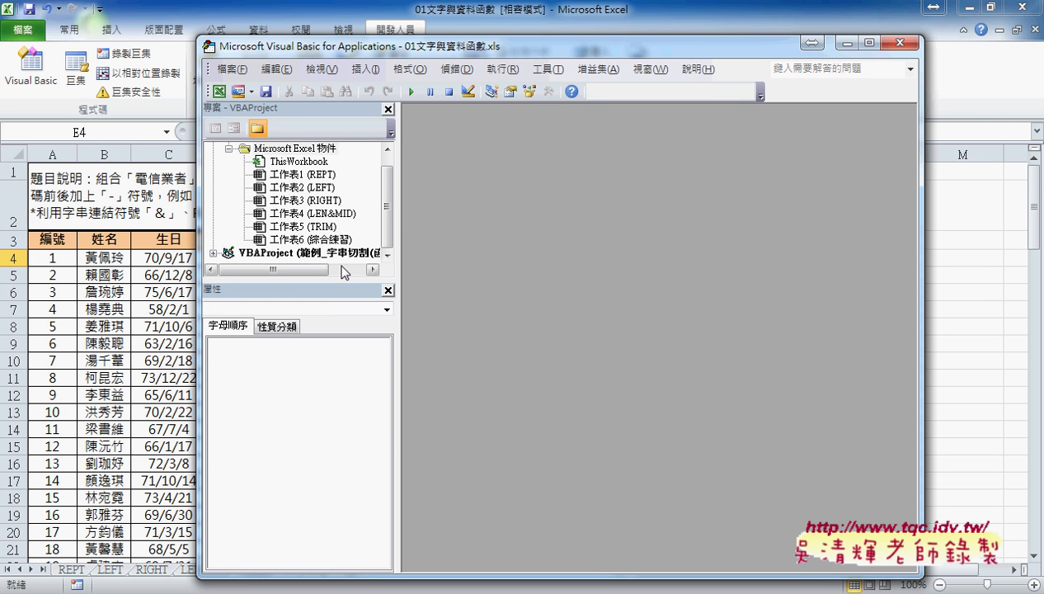
drag(388, 208, 389, 201)
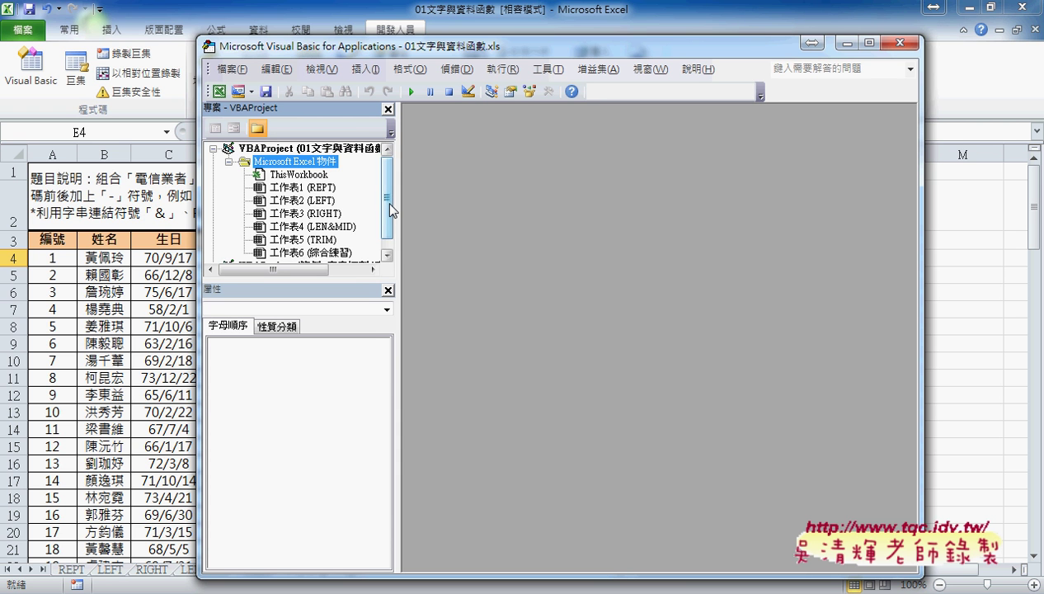
drag(389, 200, 391, 224)
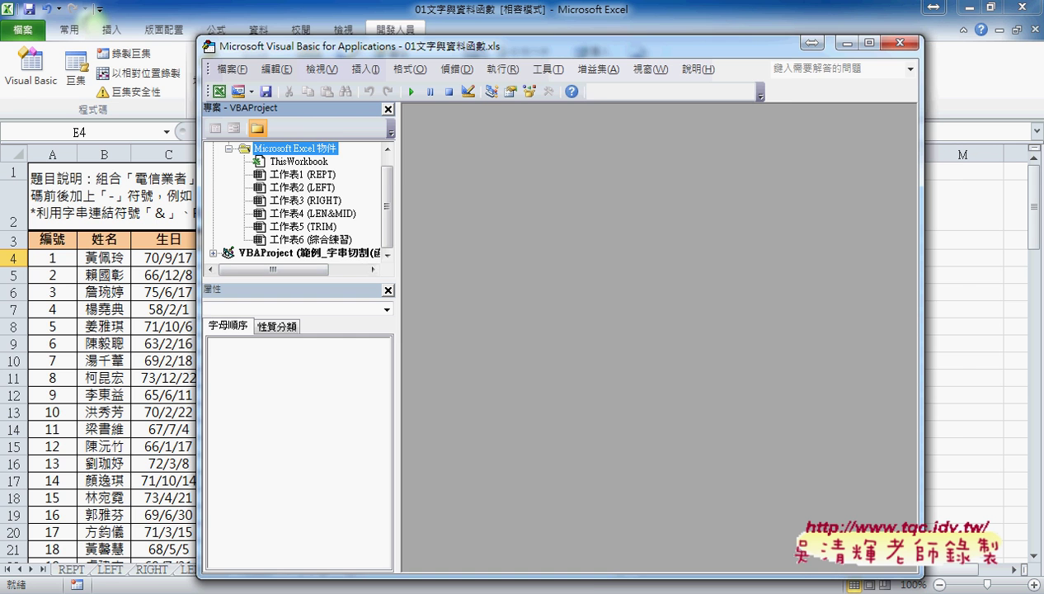
- Close the 範例_字串切割(函數)02 workbook, answering its save prompt
mouse_move(137, 528)
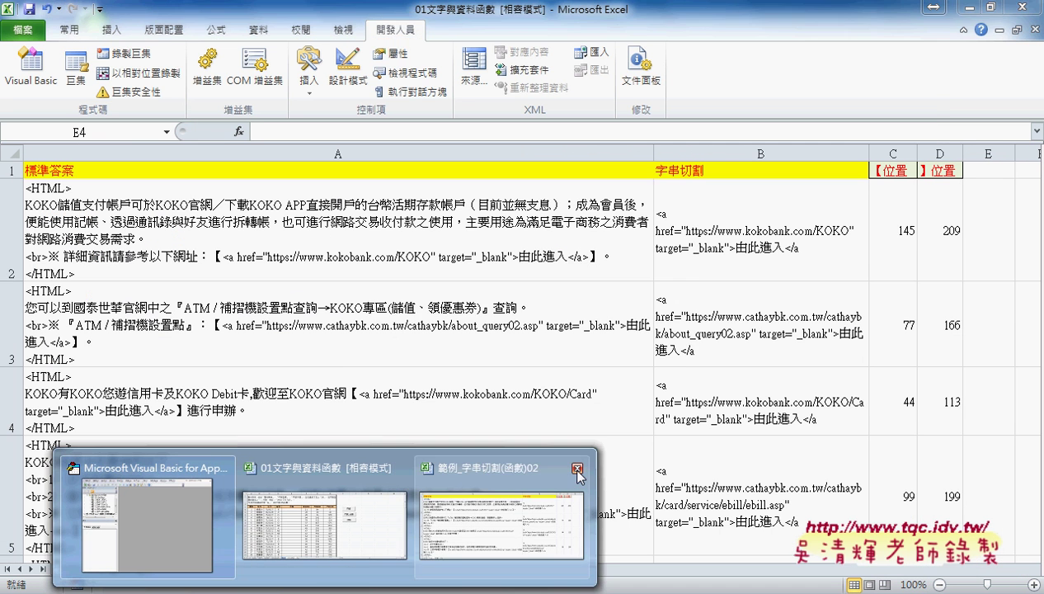
click(569, 473)
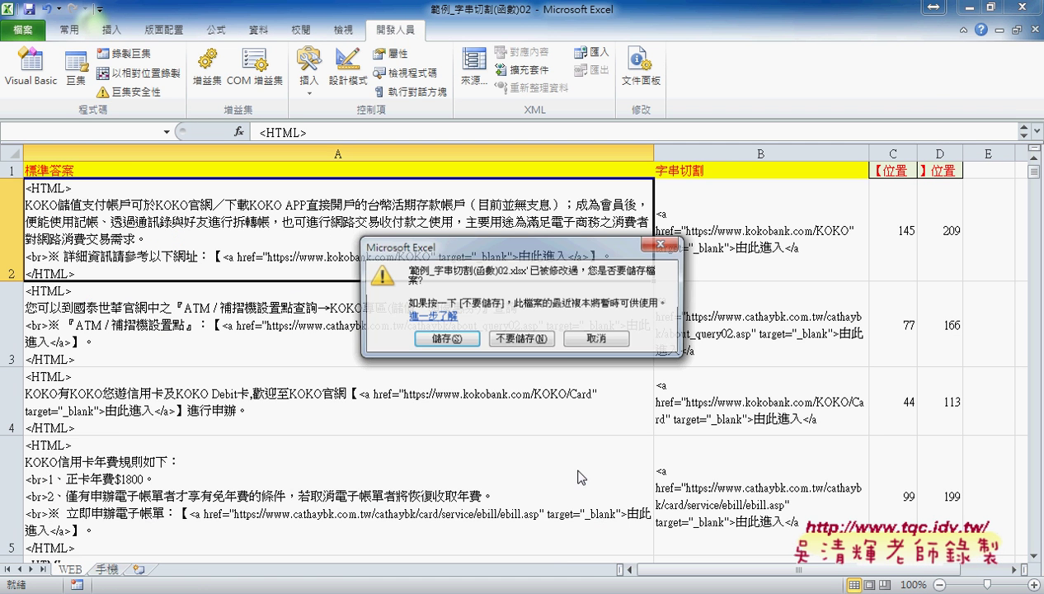
click(509, 339)
- Return to the VBA editor and annotate the empty spot where Module1 used to be
mouse_move(355, 587)
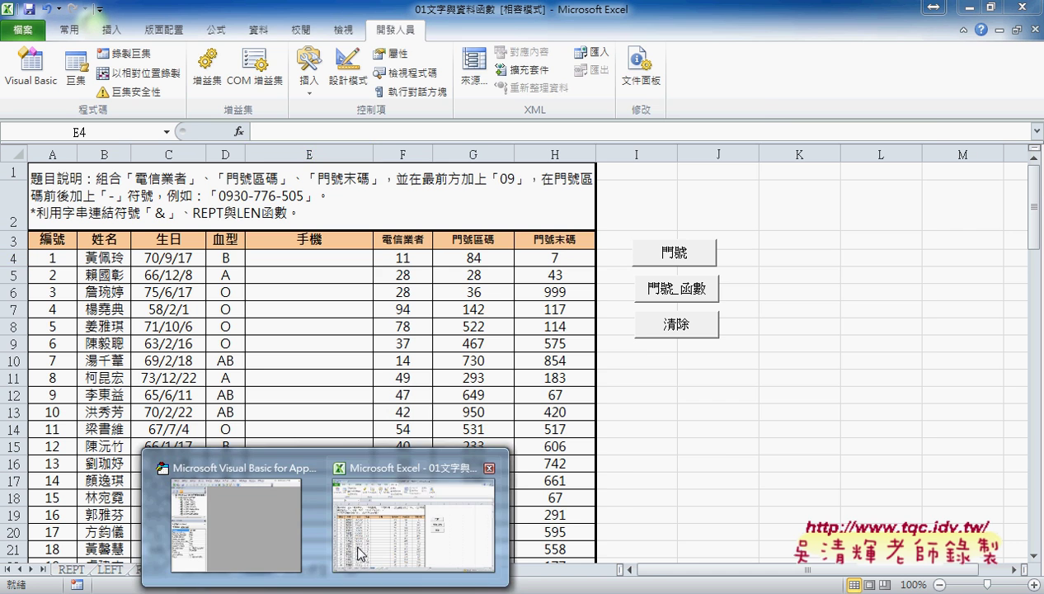
click(286, 528)
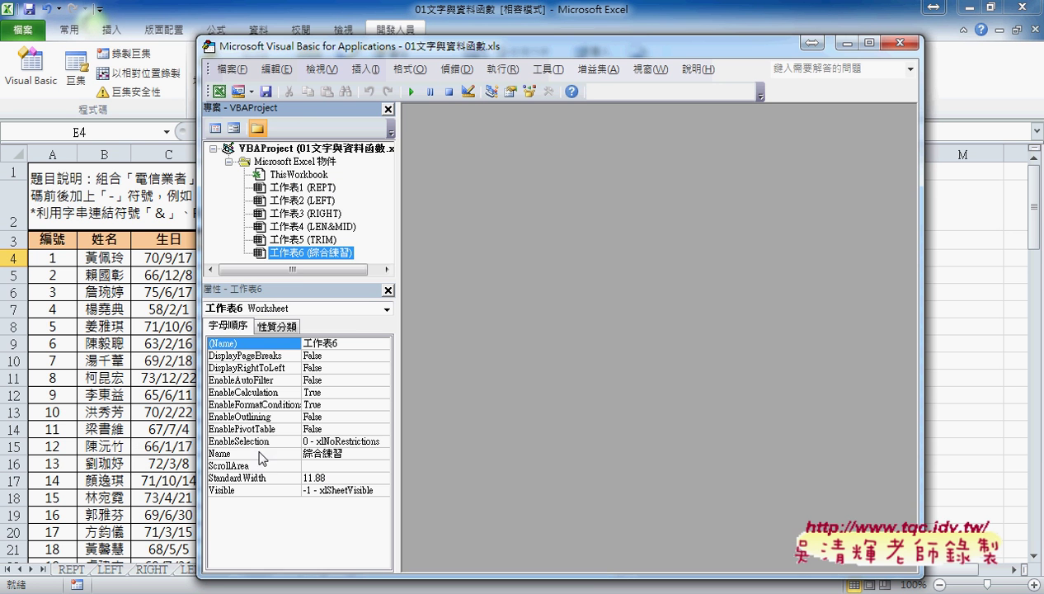
click(307, 279)
drag(307, 278, 310, 365)
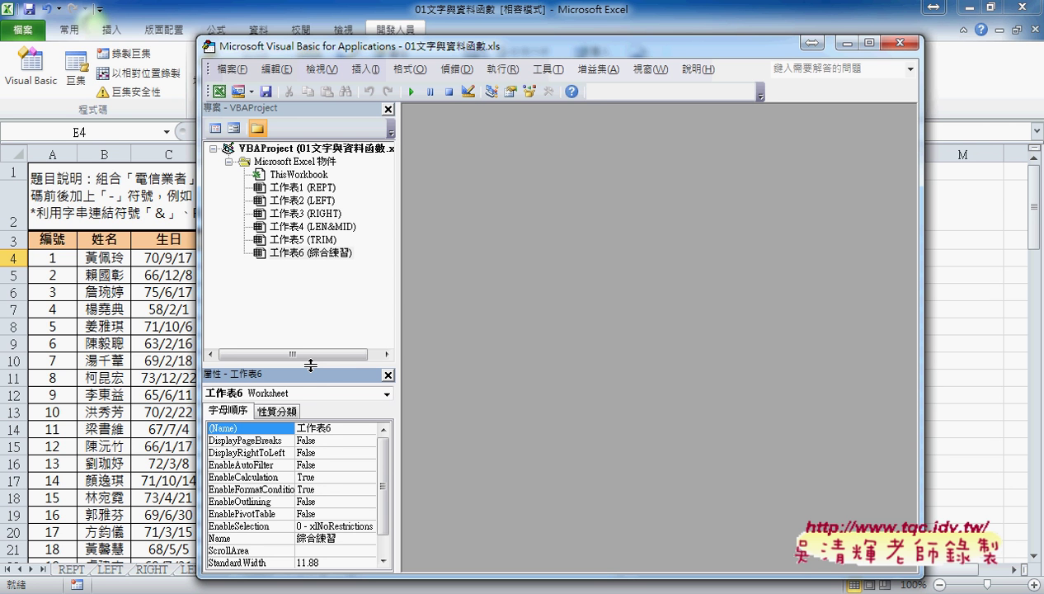
drag(334, 274, 340, 274)
mouse_move(427, 255)
mouse_down()
mouse_move(336, 274)
mouse_move(361, 273)
mouse_up()
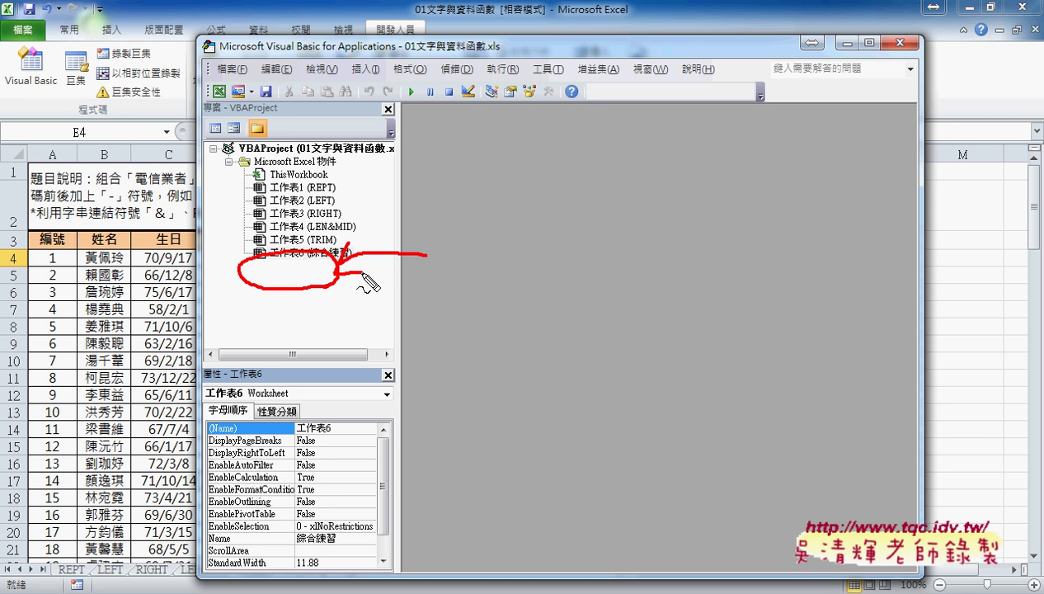
mouse_move(51, 105)
mouse_down()
mouse_move(71, 108)
mouse_move(212, 244)
mouse_up()
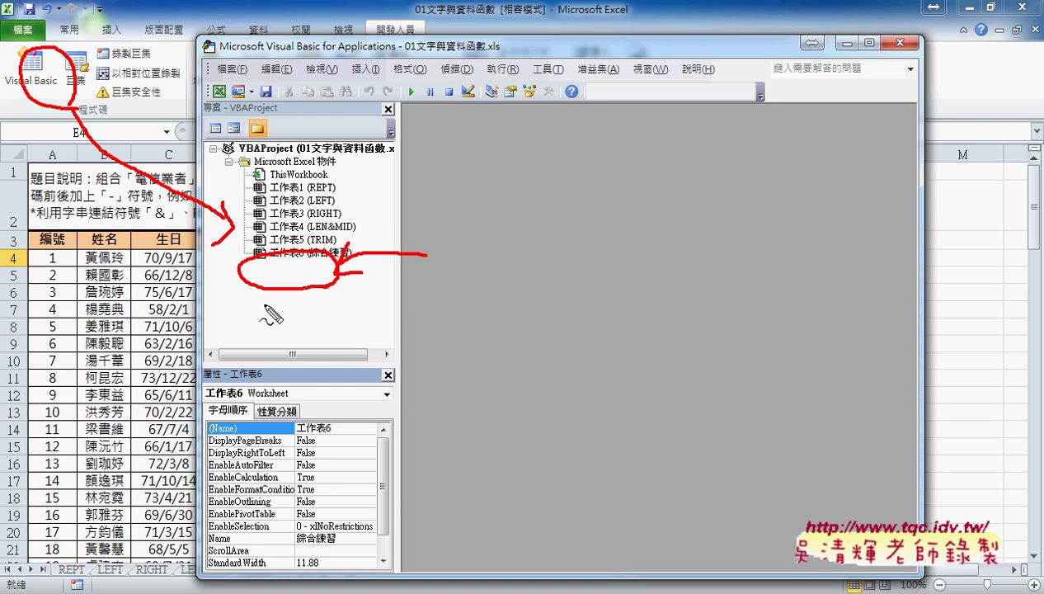
key(Escape)
- Point out the 插入 > 模組 option on the Project pane context menu, then dismiss it
right_click(315, 213)
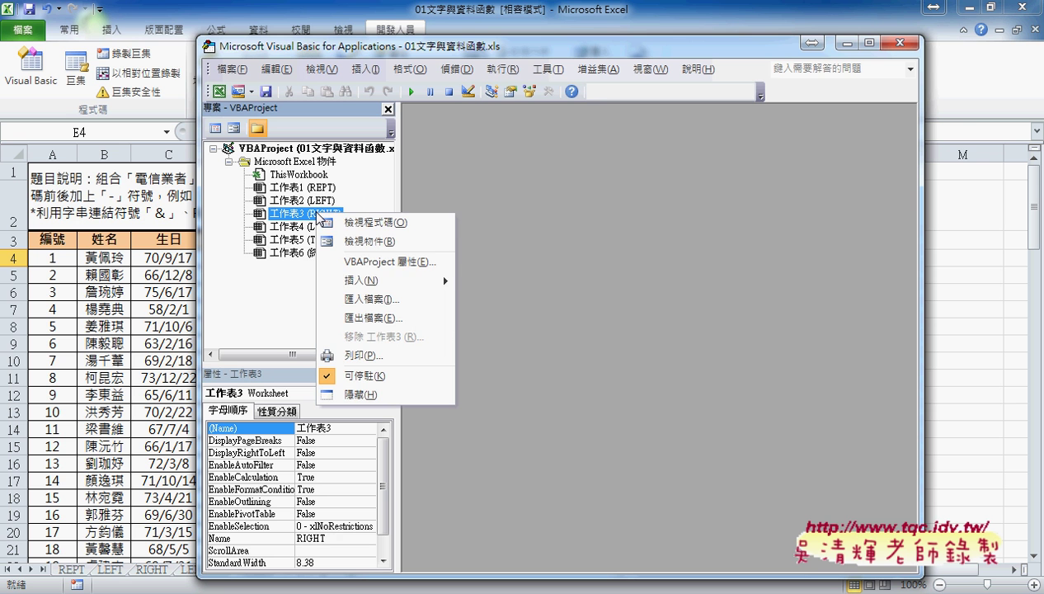
mouse_move(369, 280)
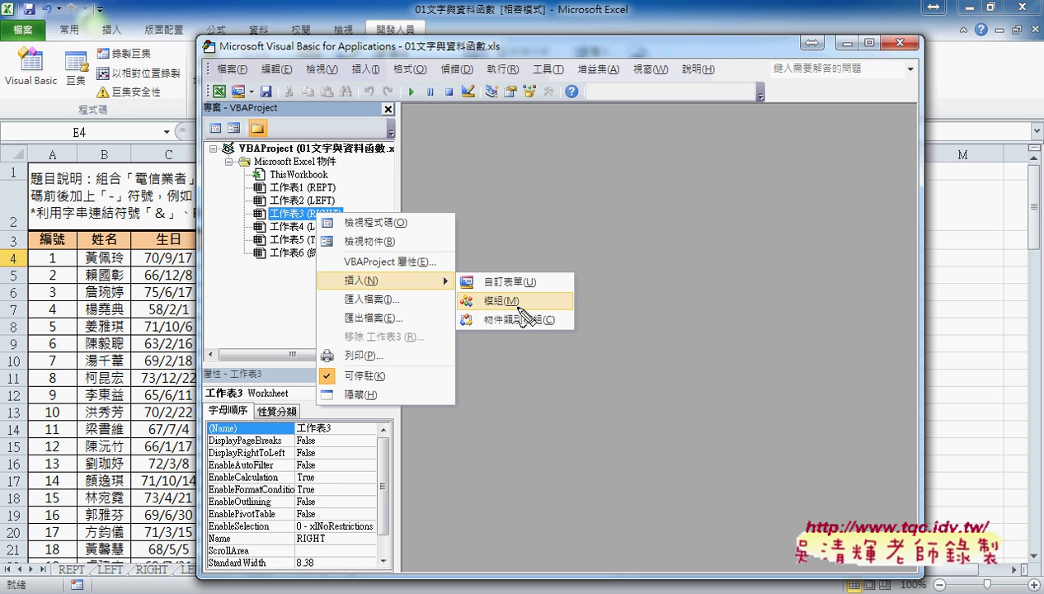
mouse_move(380, 287)
mouse_down()
mouse_move(351, 294)
mouse_move(375, 272)
mouse_up()
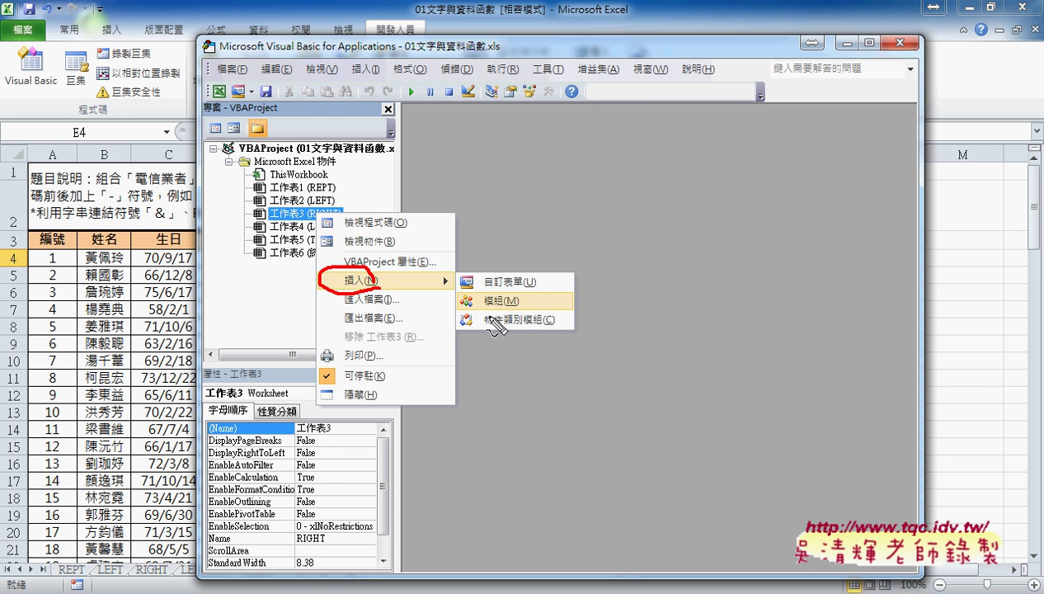
drag(474, 297, 495, 318)
key(Escape)
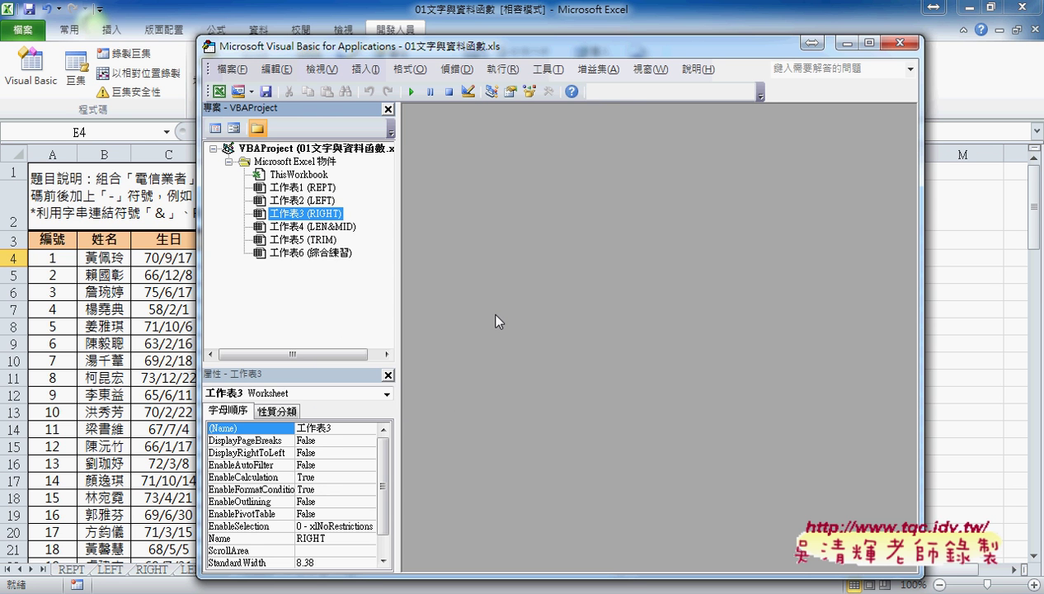
- Insert a new module via 插入(N) > 模組(M), creating an empty Module1
right_click(305, 188)
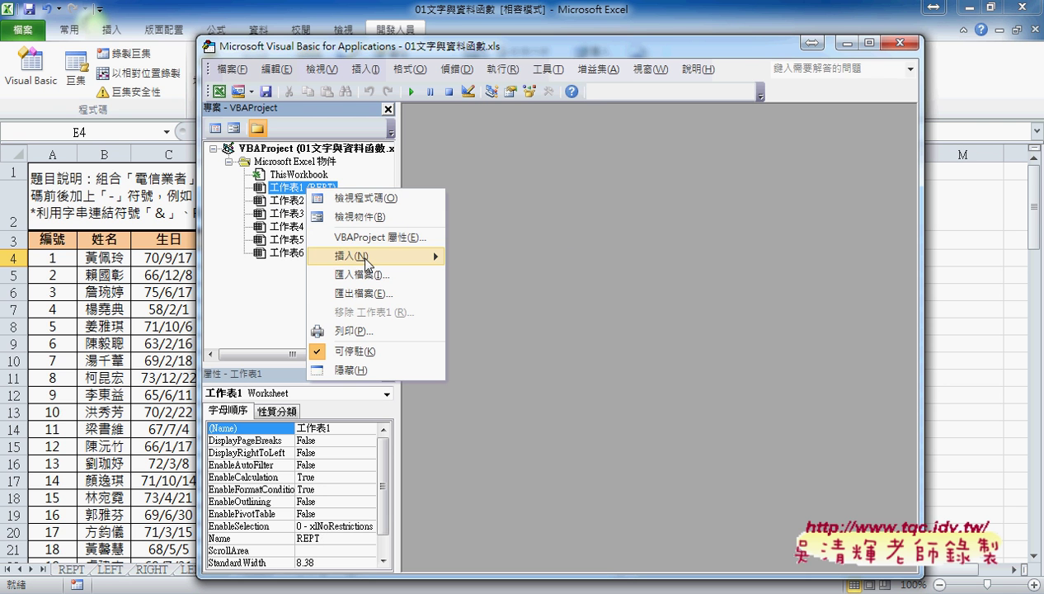
mouse_move(361, 257)
click(496, 283)
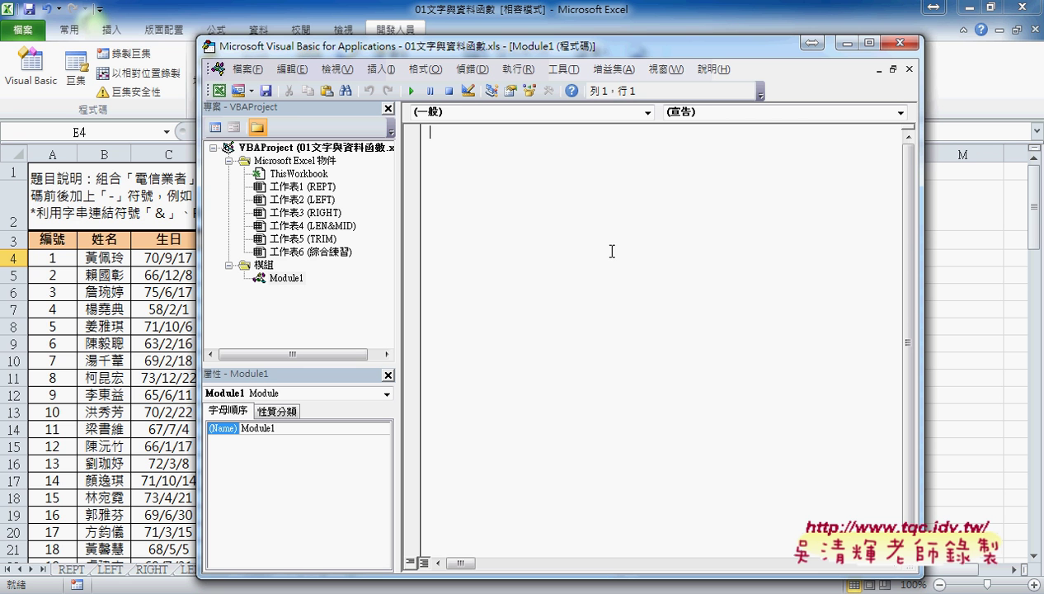
drag(289, 303, 328, 299)
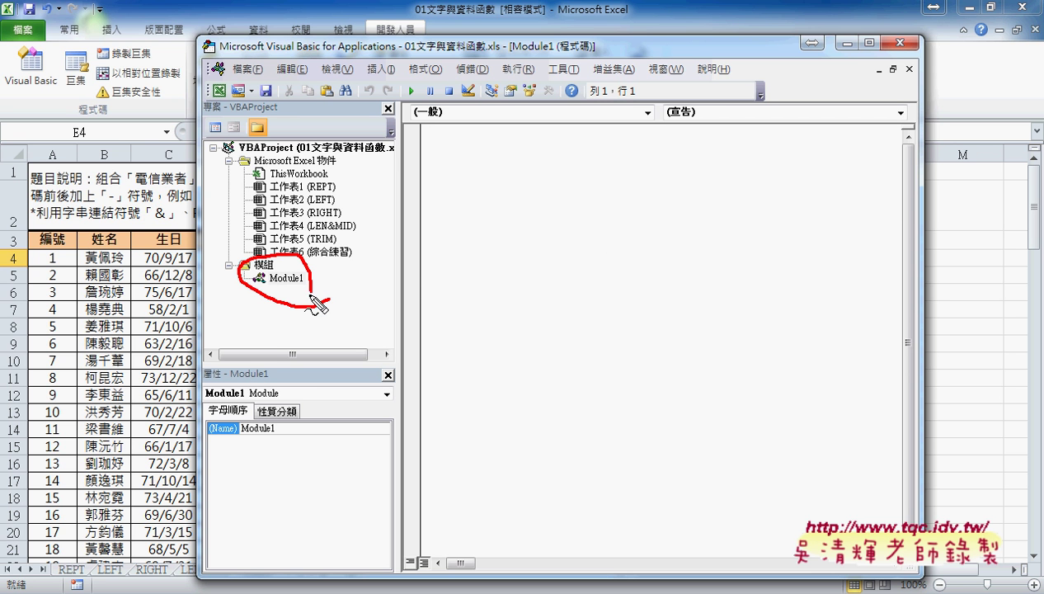
mouse_move(564, 368)
mouse_down()
mouse_move(661, 221)
mouse_move(583, 350)
mouse_up()
mouse_move(794, 330)
mouse_down()
mouse_move(665, 263)
mouse_move(680, 295)
mouse_move(719, 245)
mouse_up()
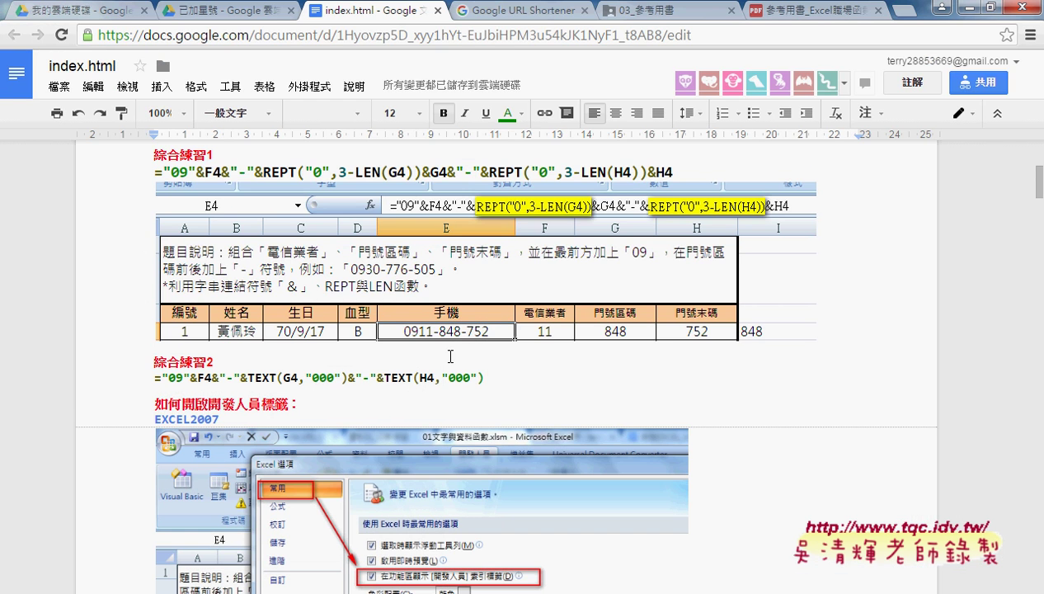
- Select and copy the VBA listing from Public Sub 門號() through the 手機範圍 End Function
scroll(447, 353, down, 3)
scroll(446, 353, down, 2)
scroll(396, 291, up, 2)
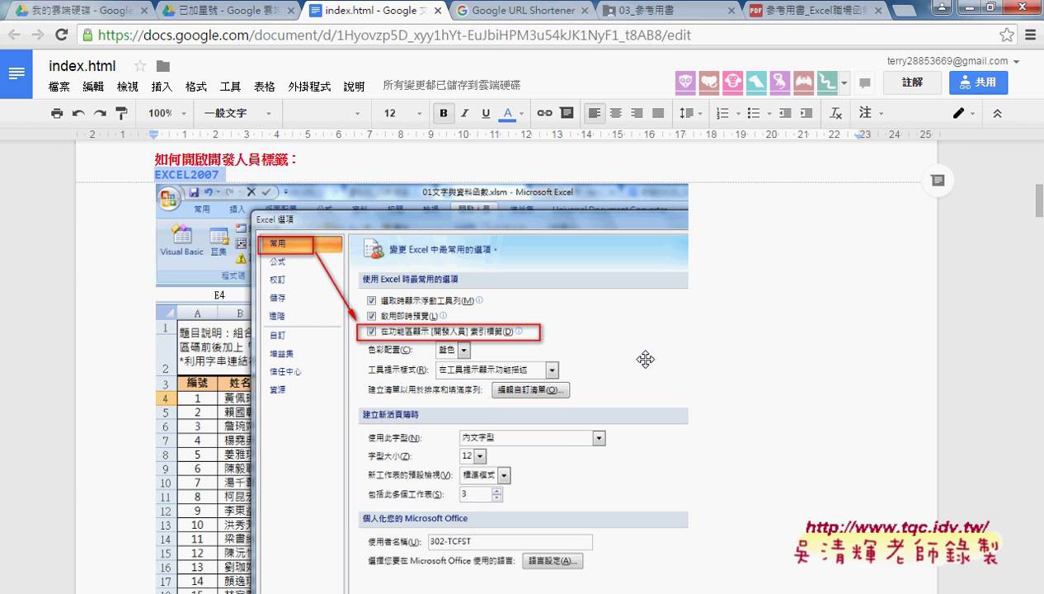
scroll(639, 356, down, 4)
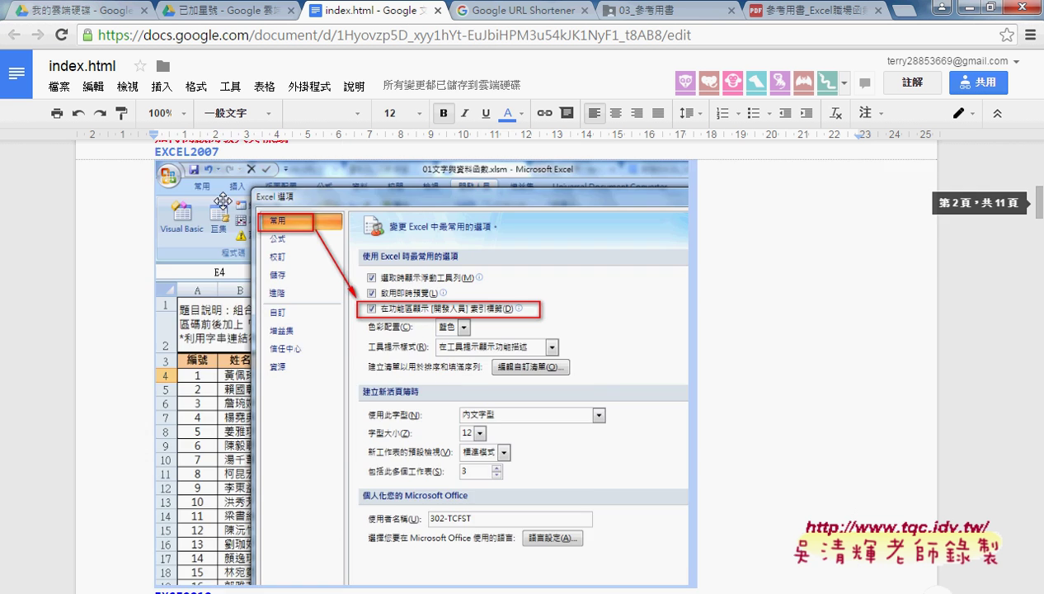
scroll(266, 356, up, 4)
scroll(266, 356, down, 4)
scroll(551, 424, down, 4)
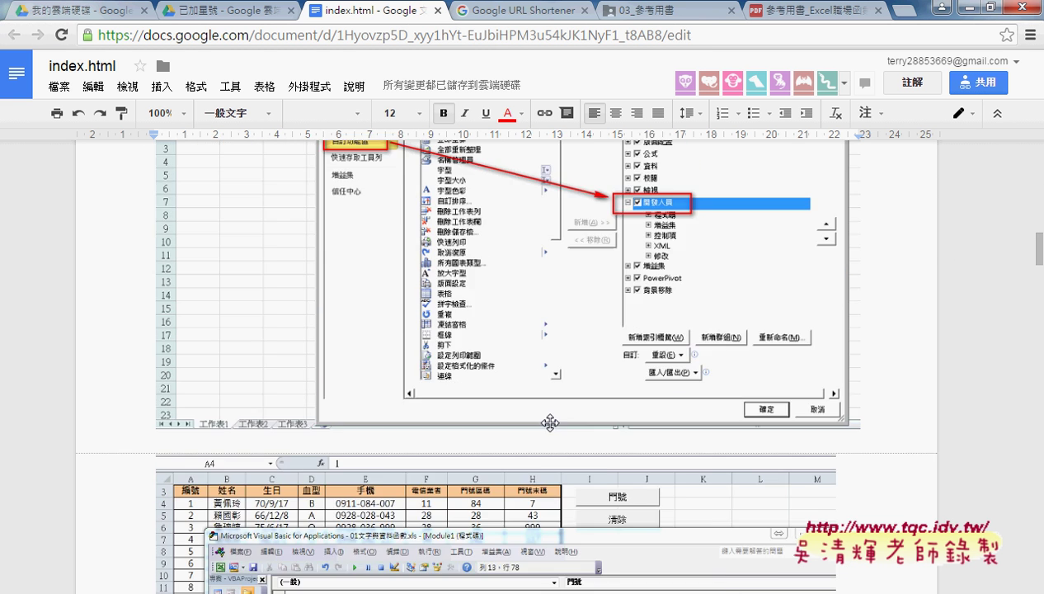
scroll(550, 423, down, 3)
scroll(550, 423, down, 2)
scroll(550, 423, down, 1)
scroll(550, 423, down, 2)
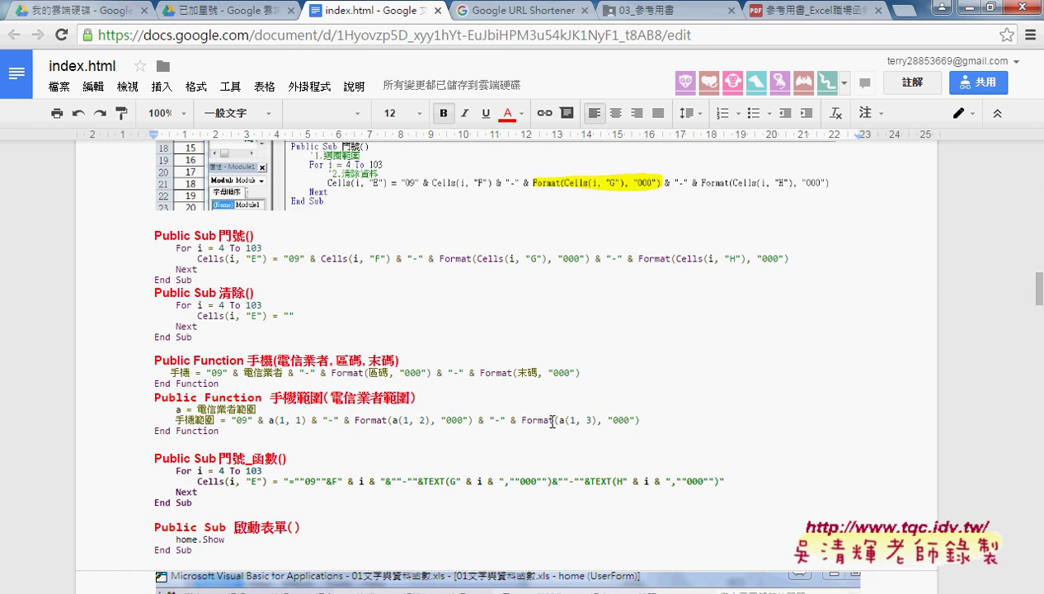
mouse_move(150, 231)
mouse_down()
mouse_move(278, 232)
mouse_move(291, 432)
mouse_up()
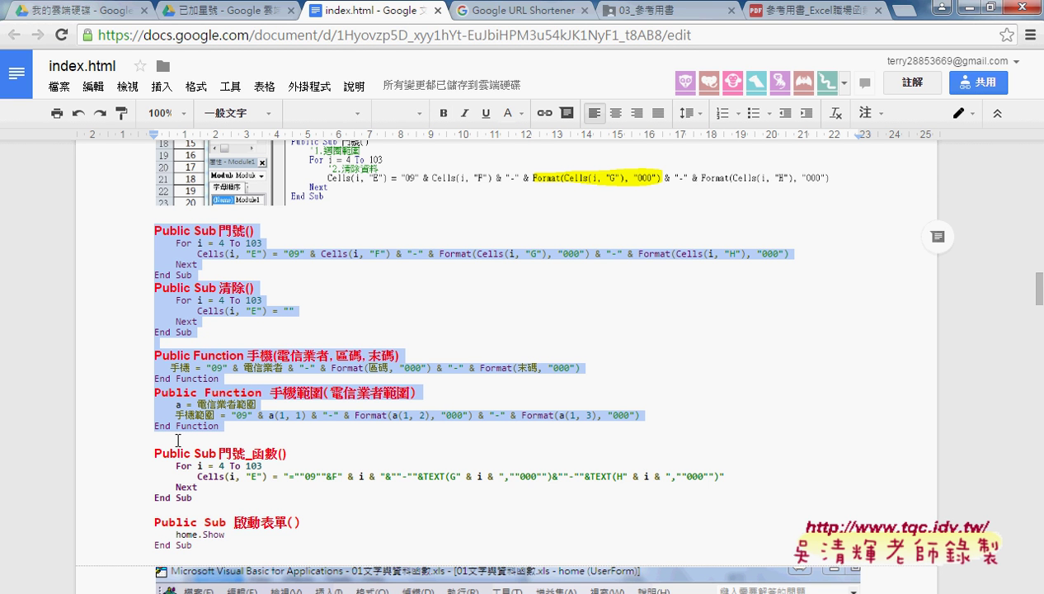
click(325, 587)
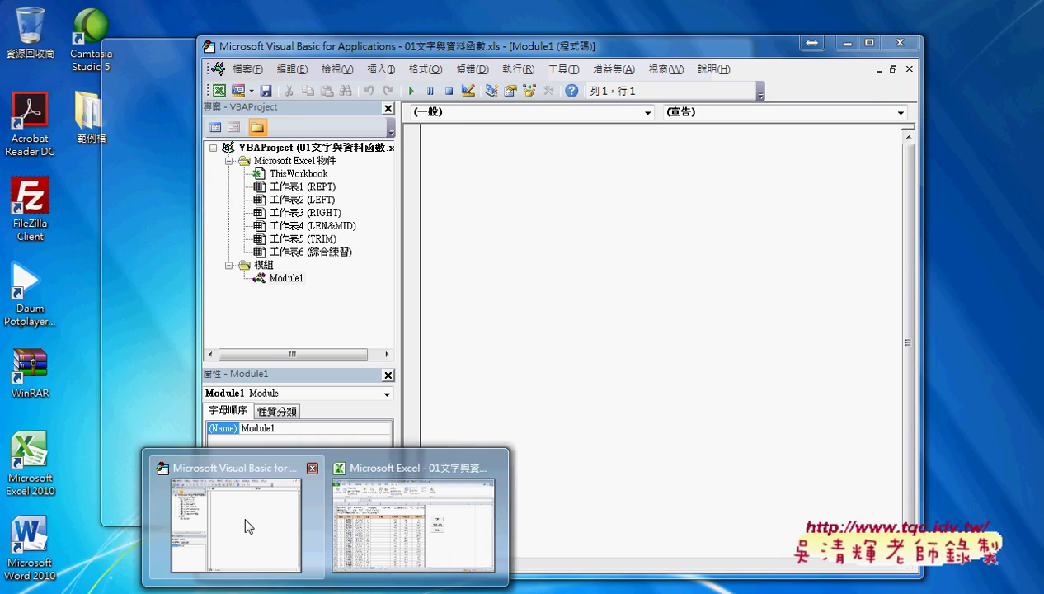
- Paste the copied macro code into the empty Module1 window and narrow the Project pane
click(245, 525)
key(ctrl+v)
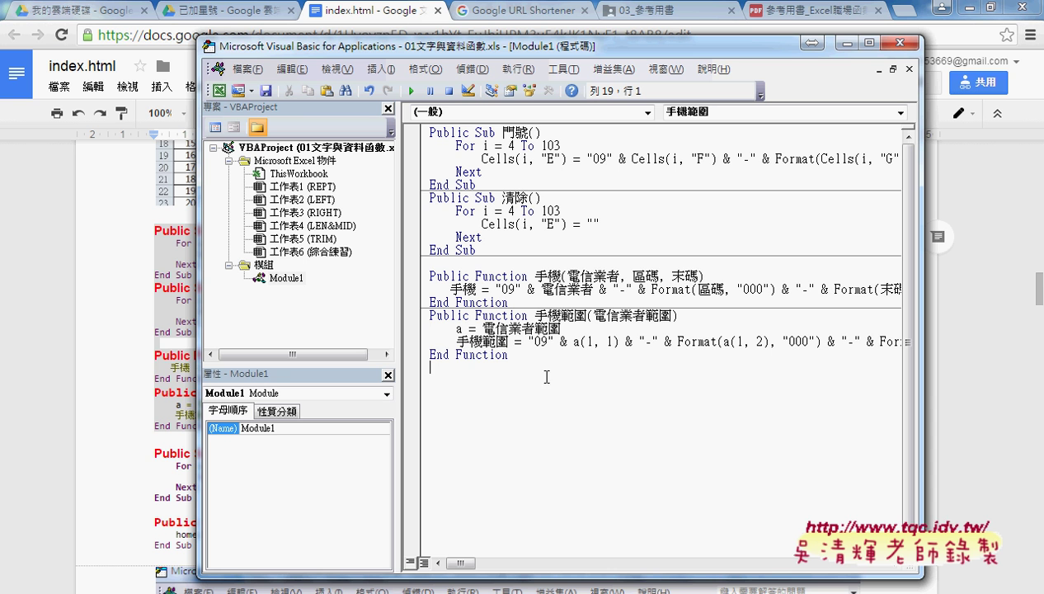
drag(394, 318, 368, 319)
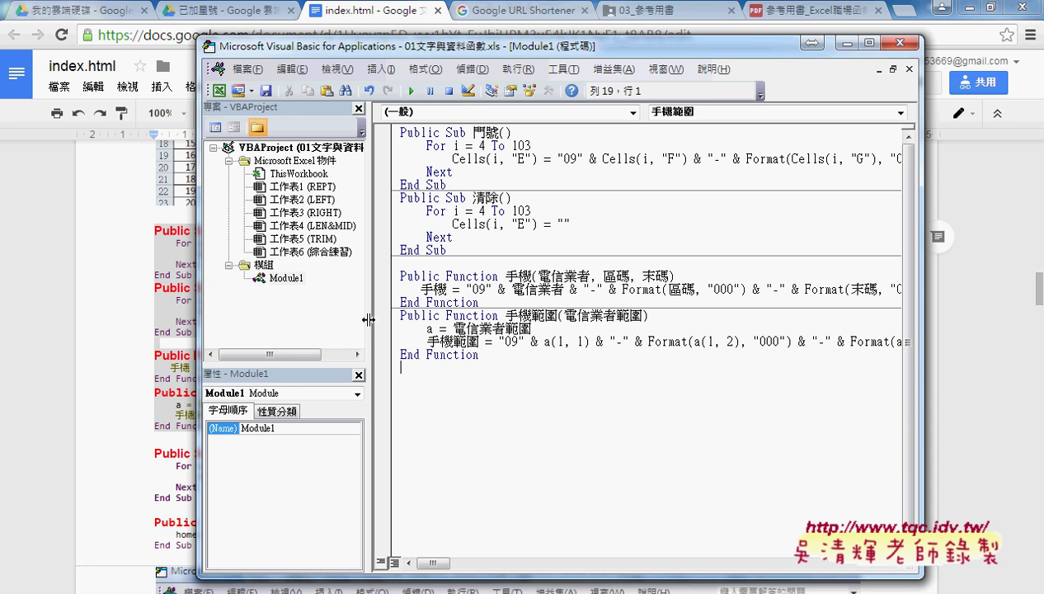